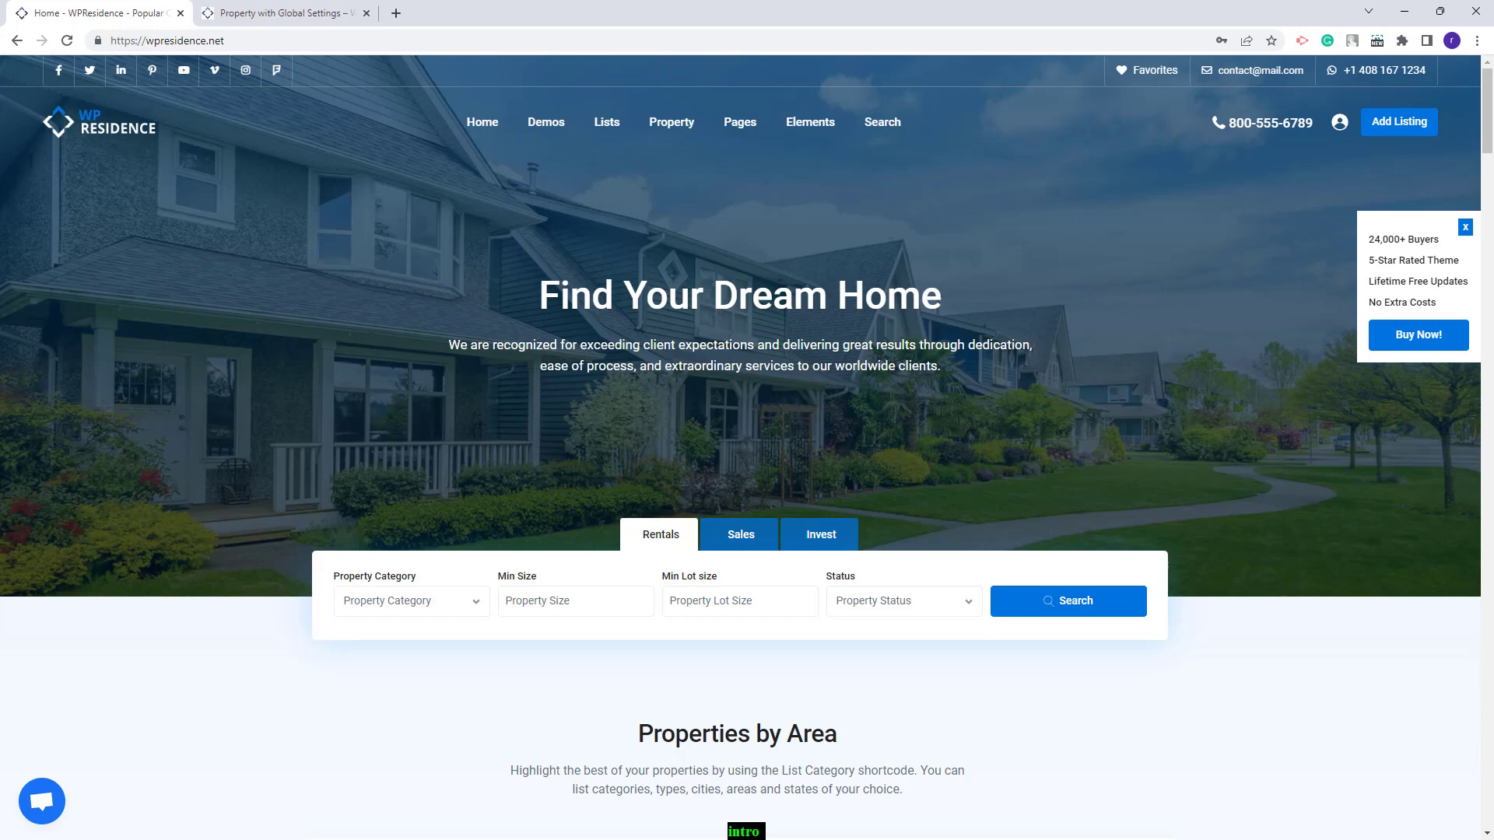
# Step: Open WpResidence Options from the Property with Global Settings page's admin bar
pyautogui.hotkey('ctrl', 'Tab')
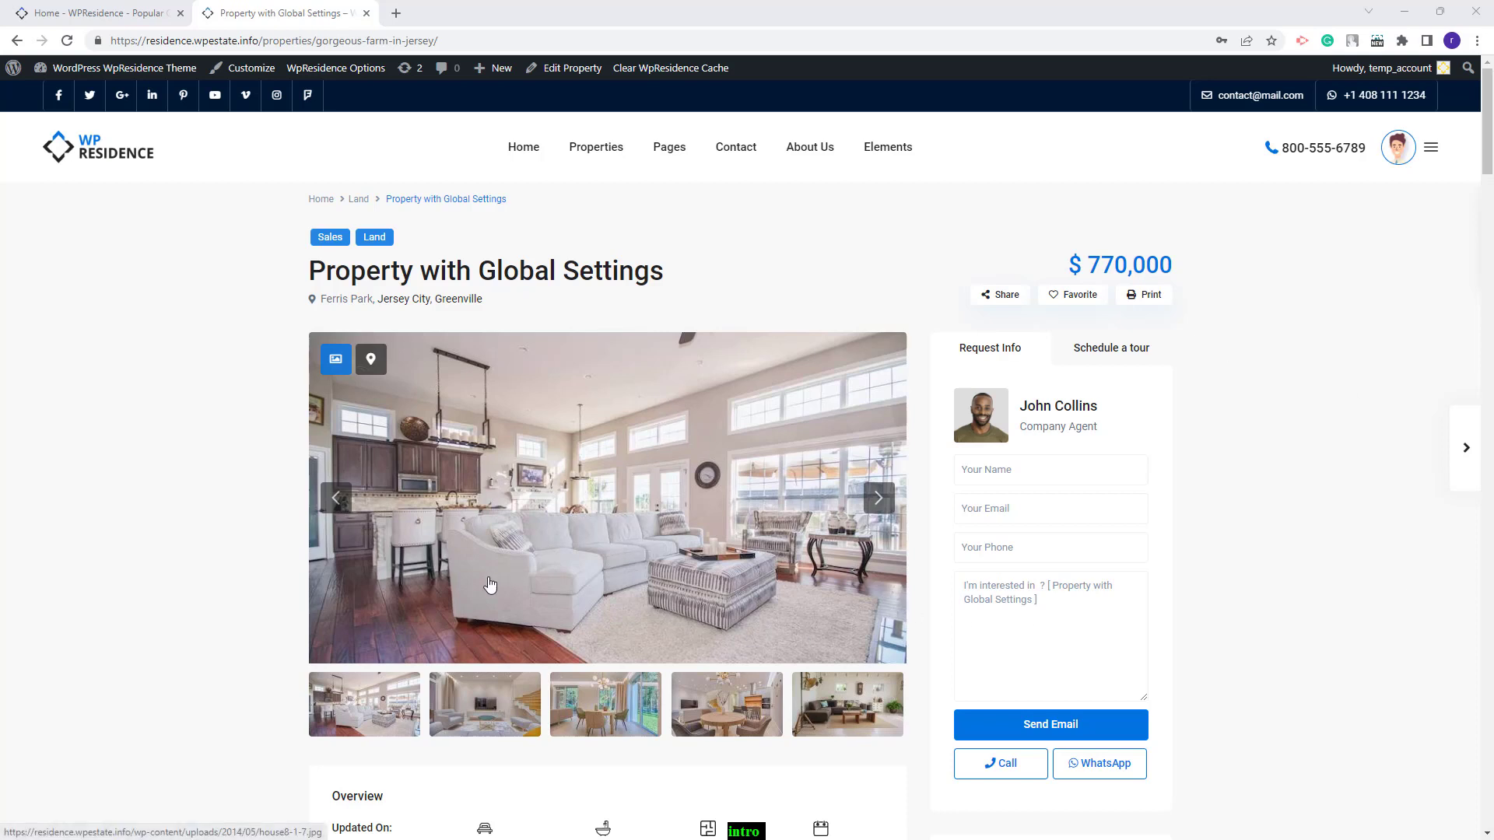
pyautogui.click(307, 72)
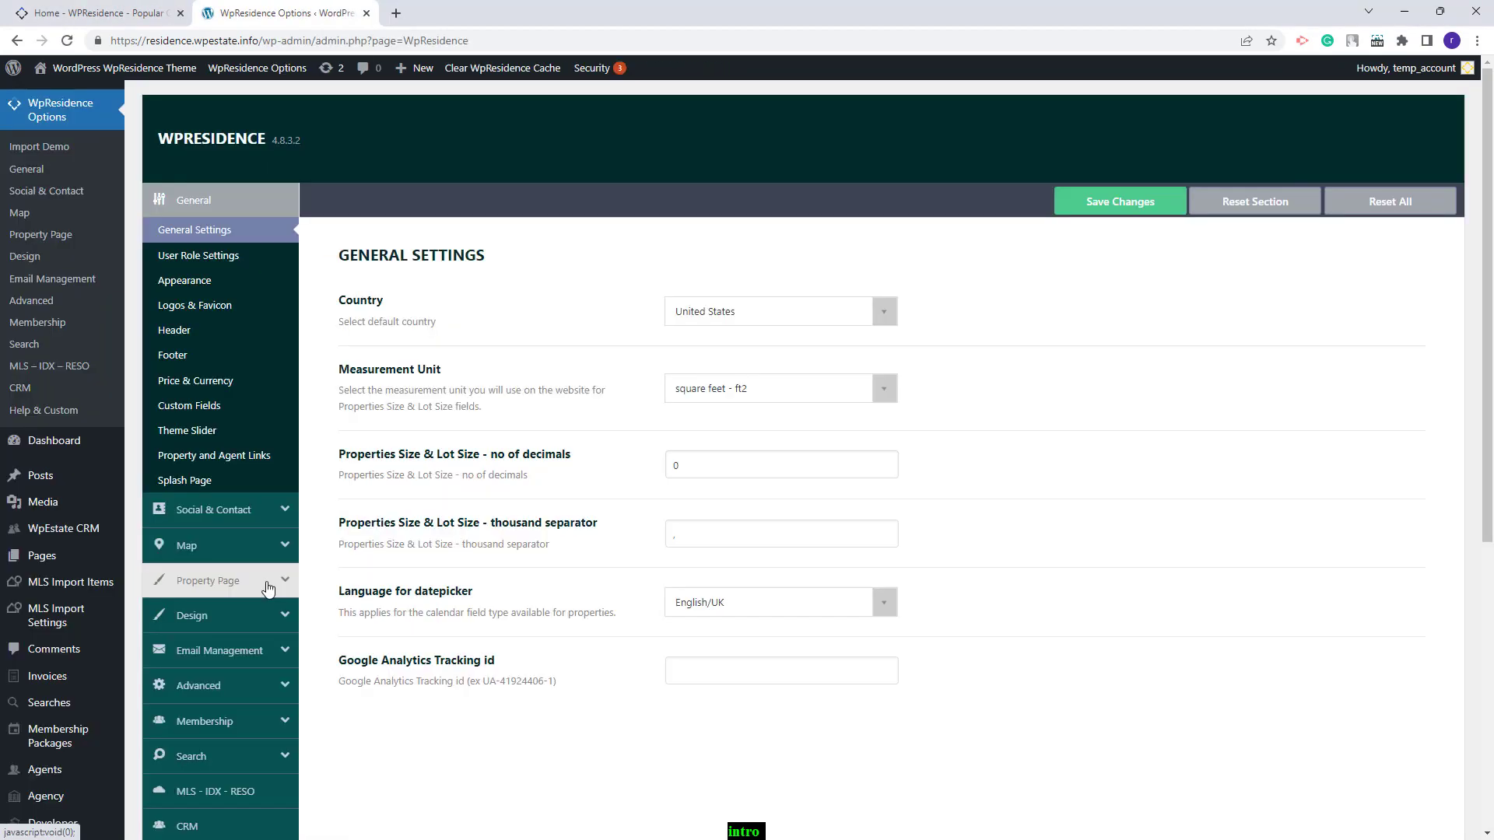
# Step: In Property Page Design, set the Media Header type to theme slider and save
pyautogui.click(269, 587)
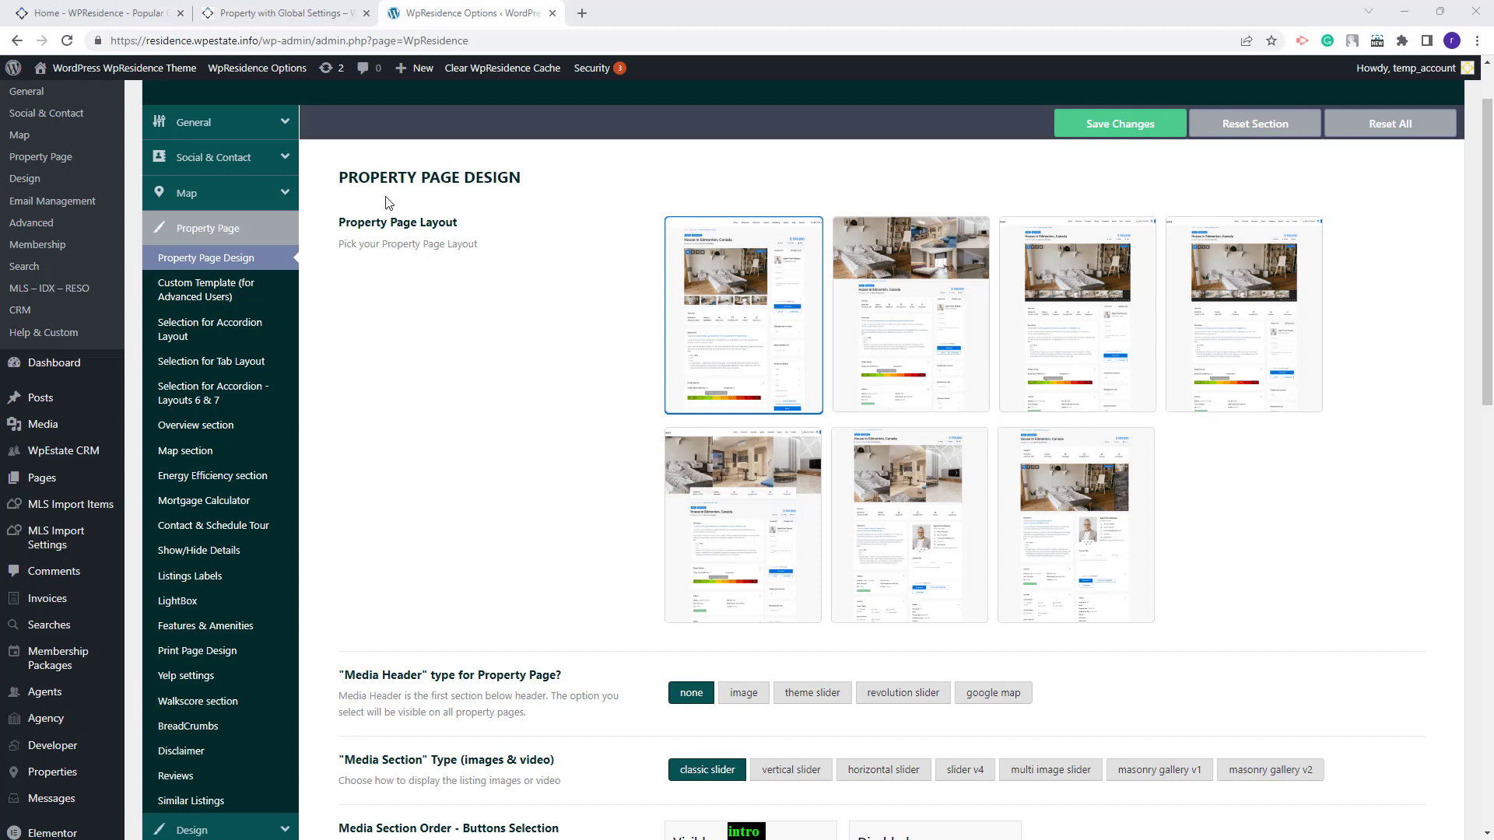
pyautogui.click(281, 13)
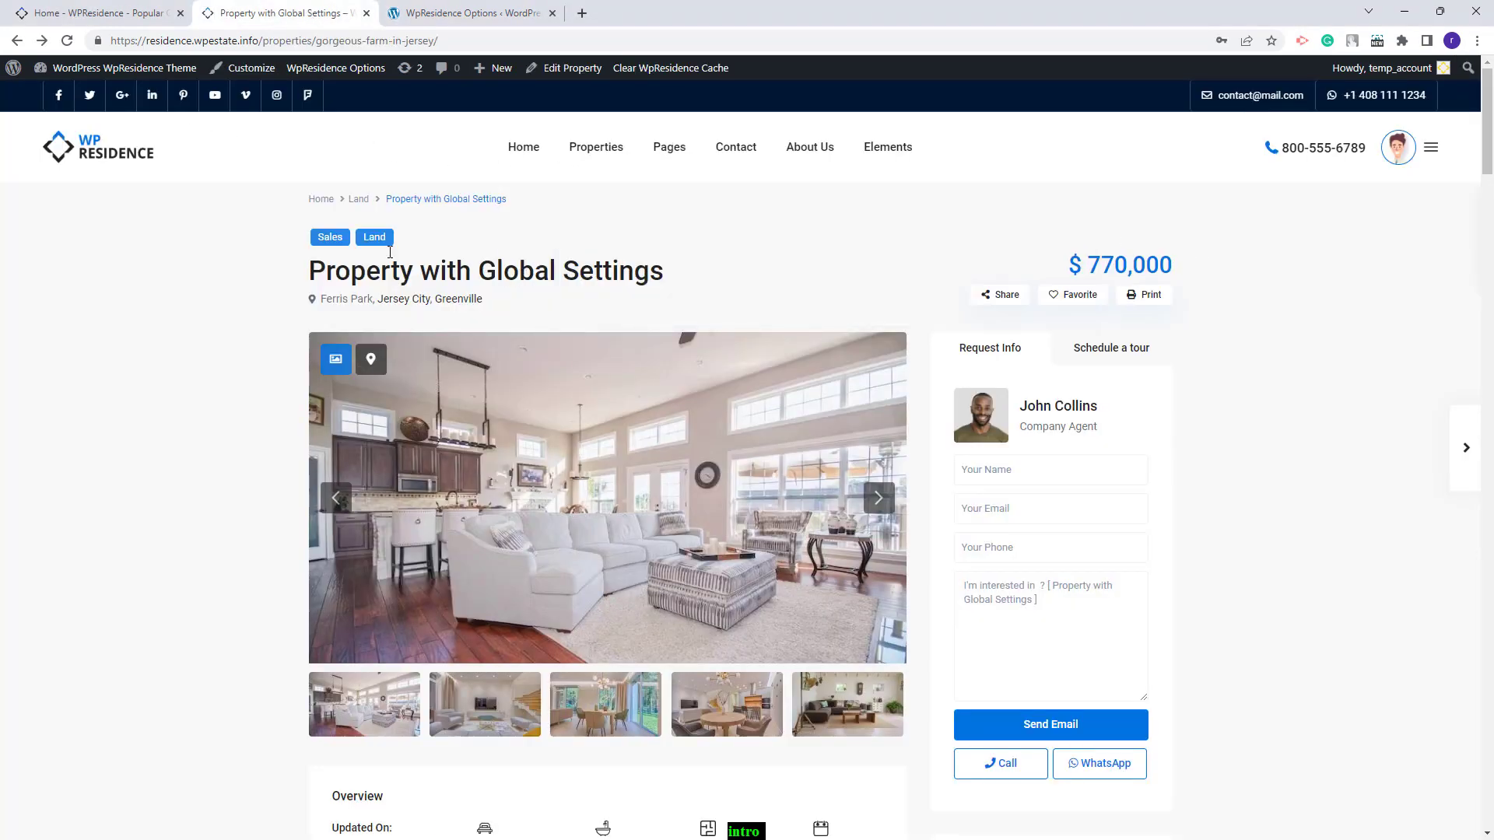
pyautogui.hotkey('ctrl', 'Tab')
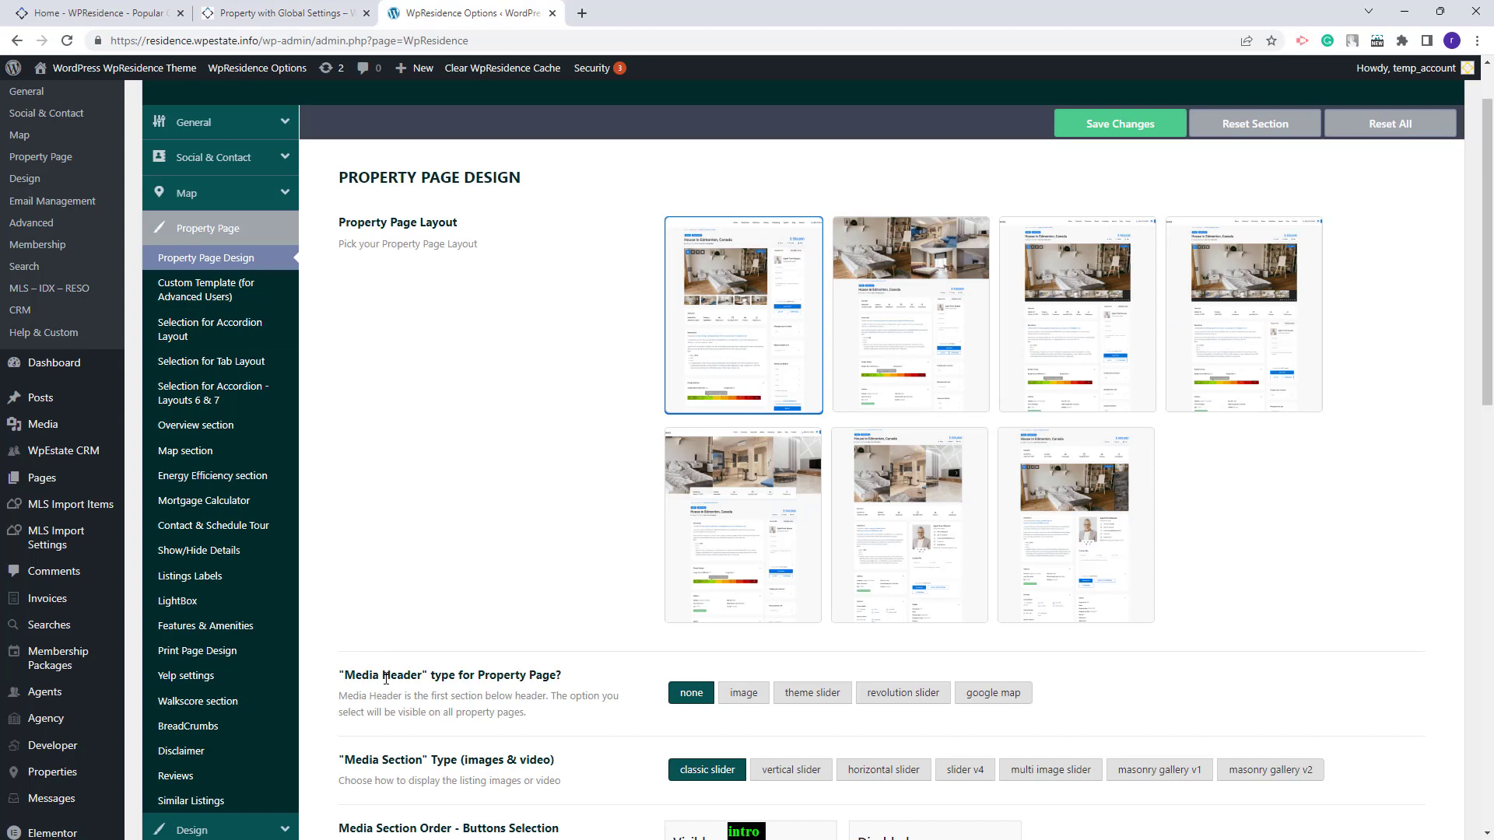
pyautogui.click(830, 704)
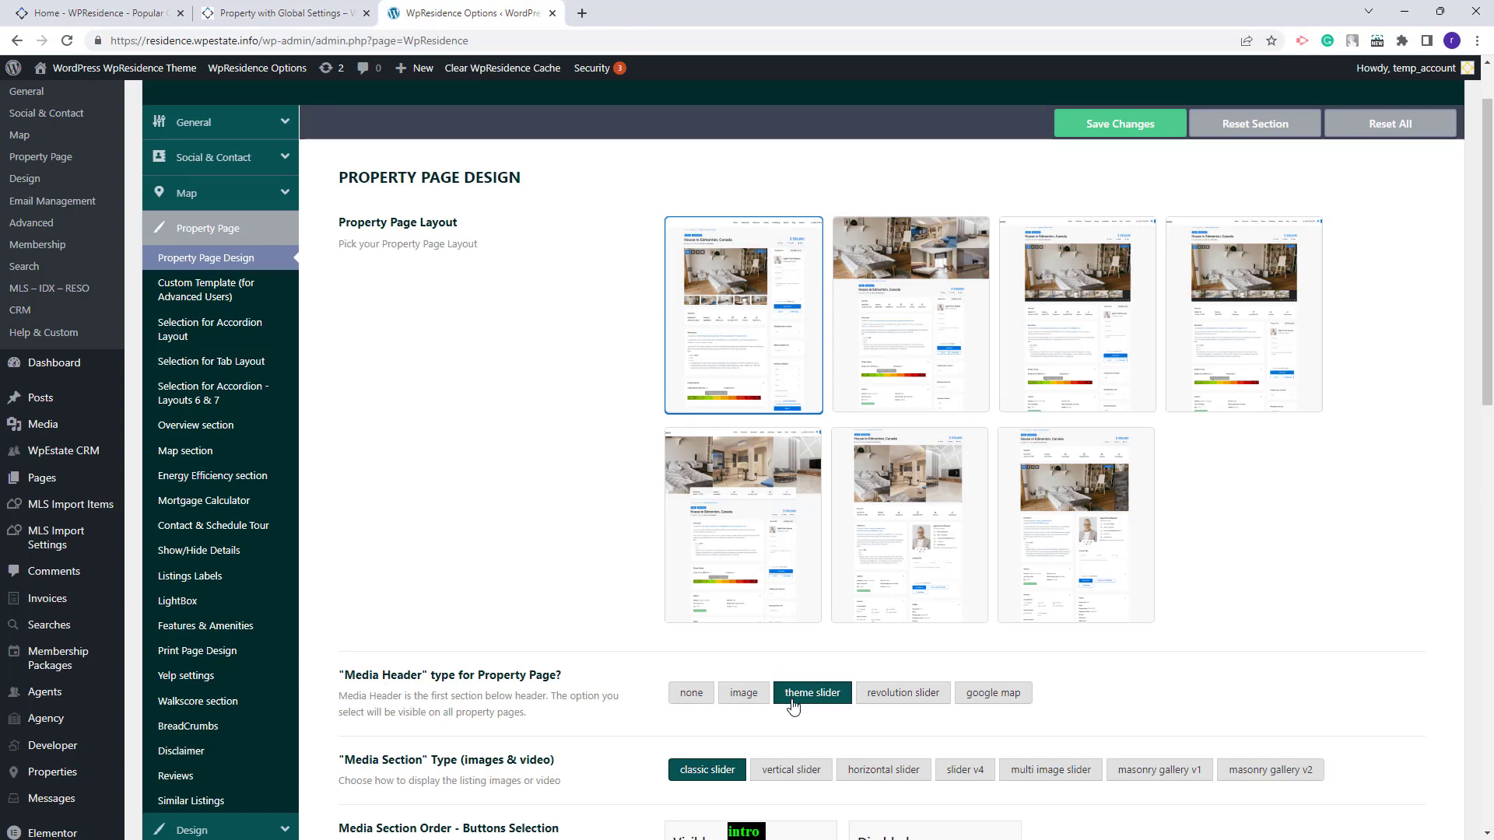
pyautogui.click(1085, 126)
# Step: Reload the property page to check the theme slider header, then return to WpResidence Options
pyautogui.click(322, 9)
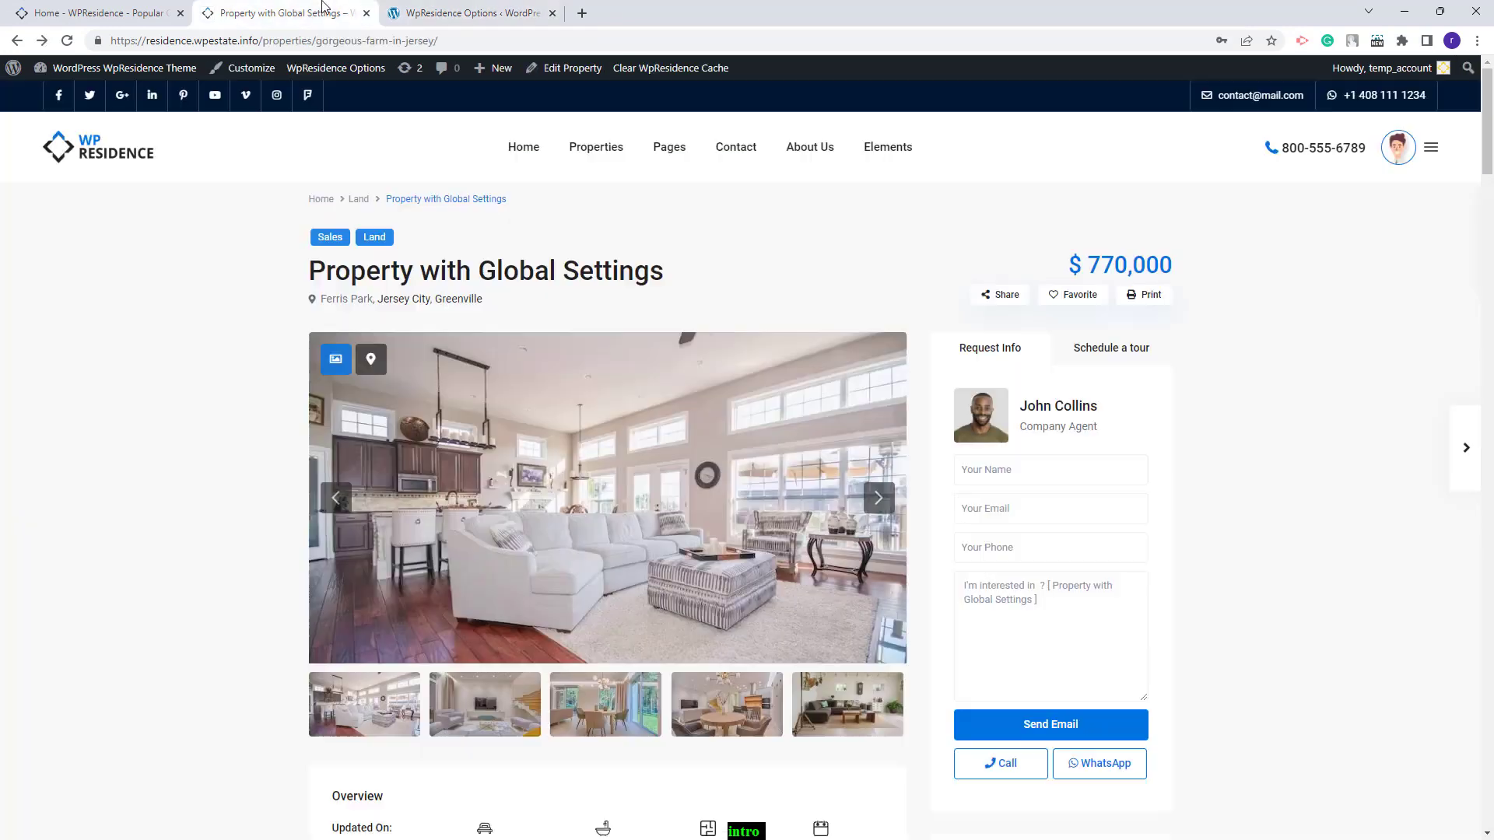
pyautogui.click(67, 41)
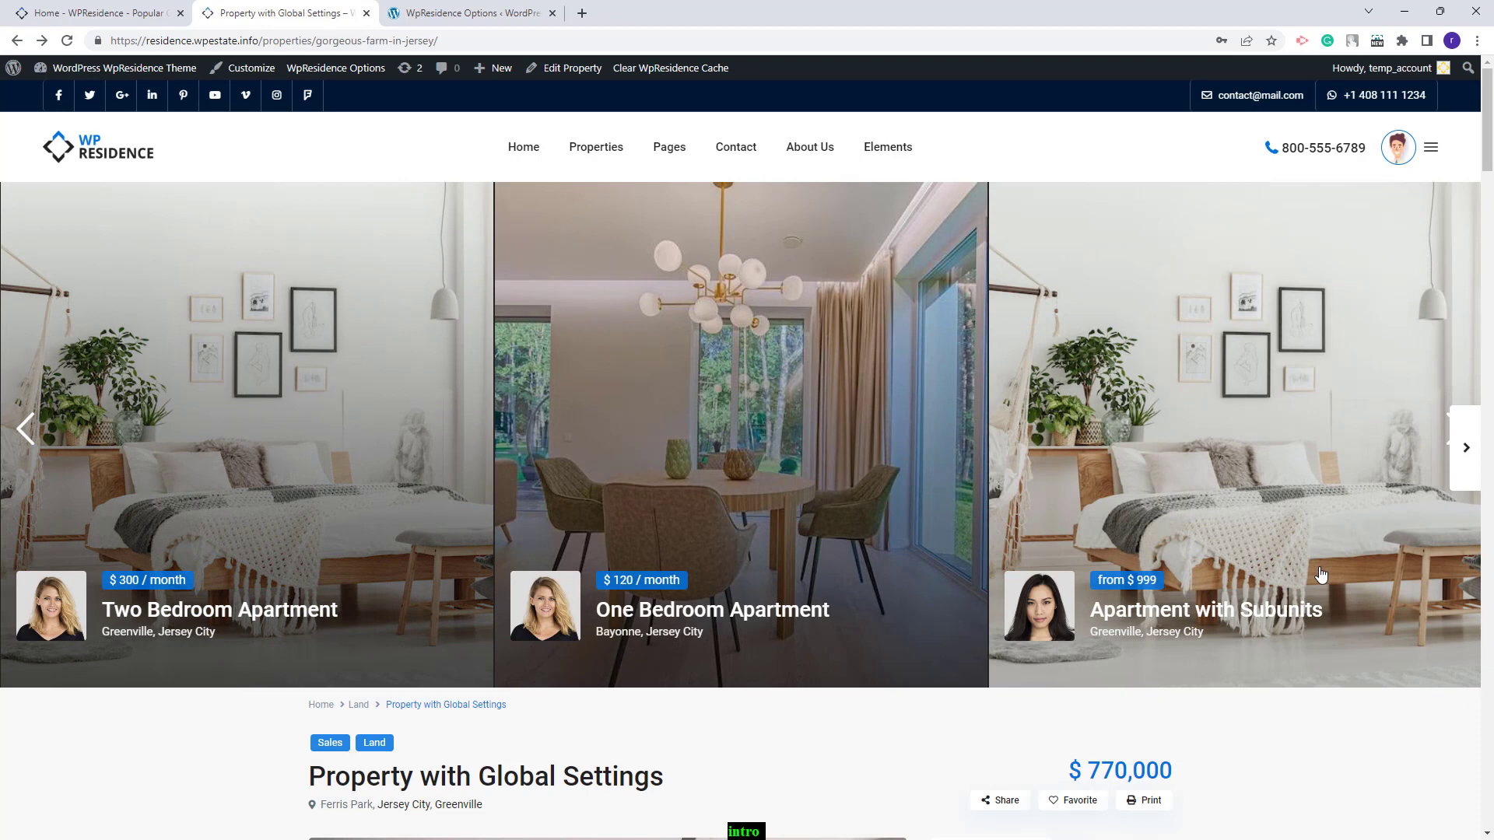
pyautogui.click(502, 16)
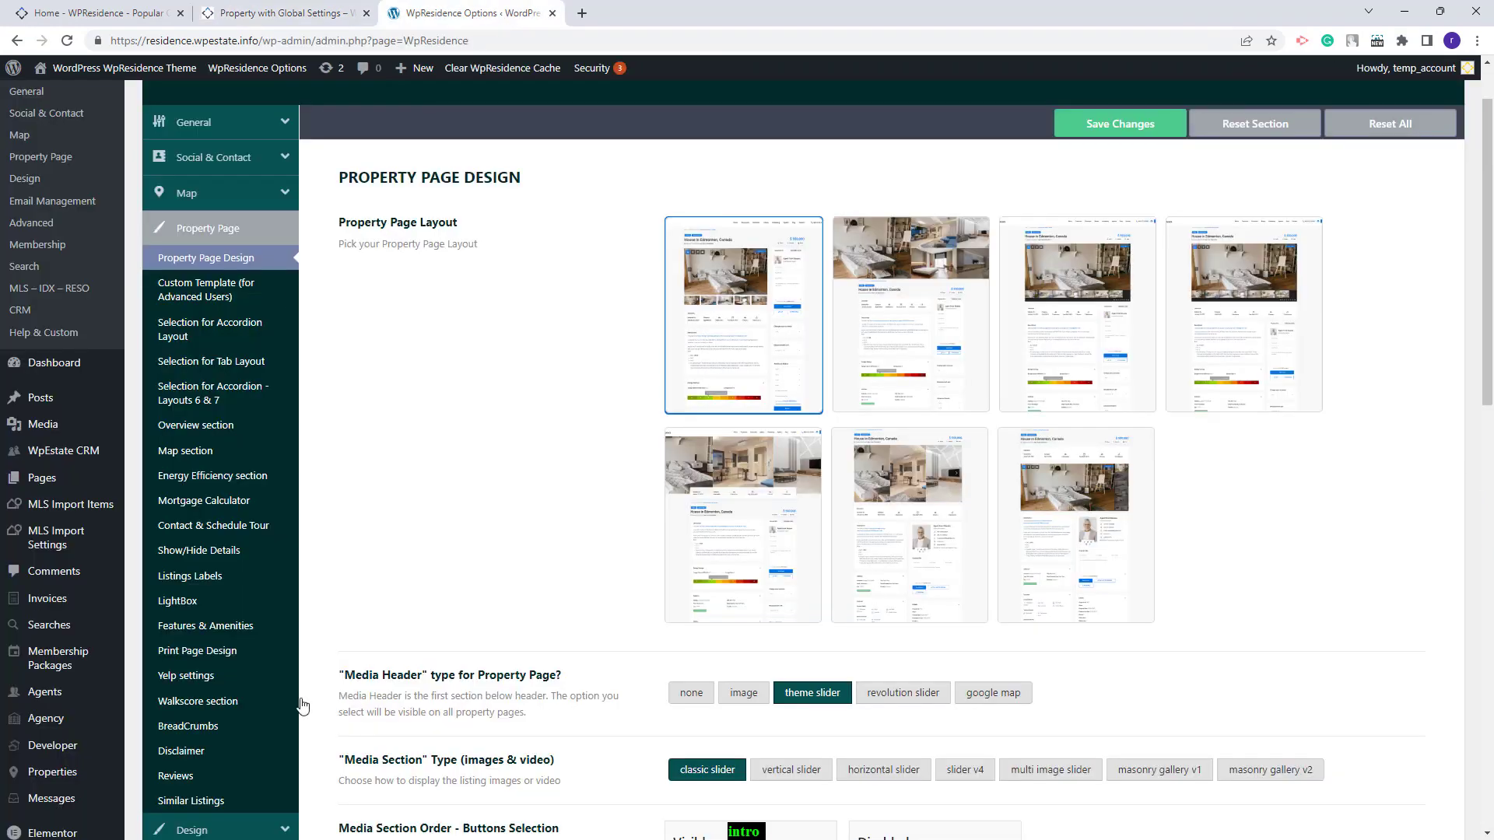
# Step: Set Media Header to none and Media Section to vertical slider, and save
pyautogui.click(702, 699)
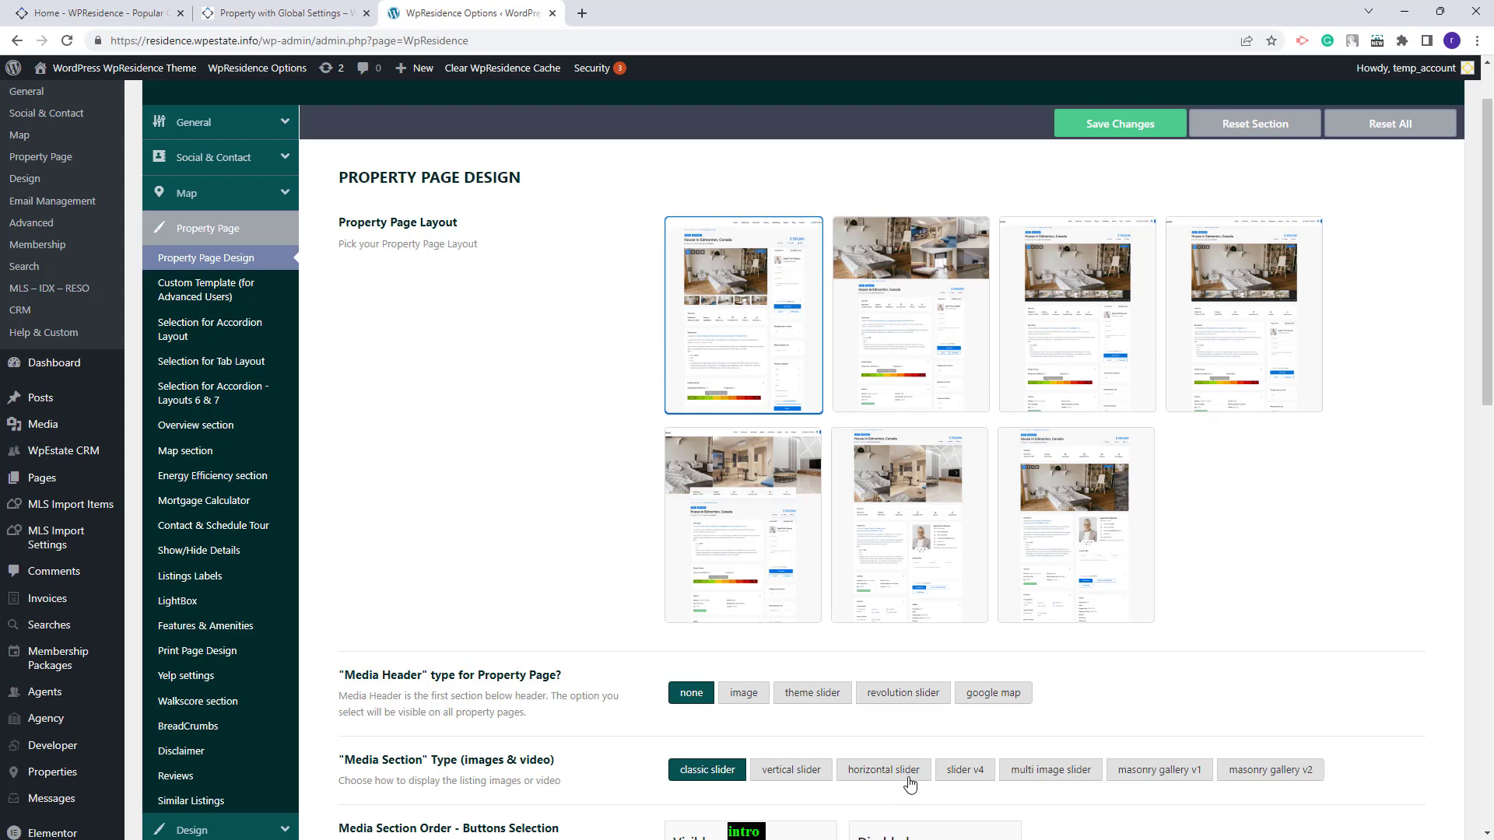
pyautogui.click(806, 771)
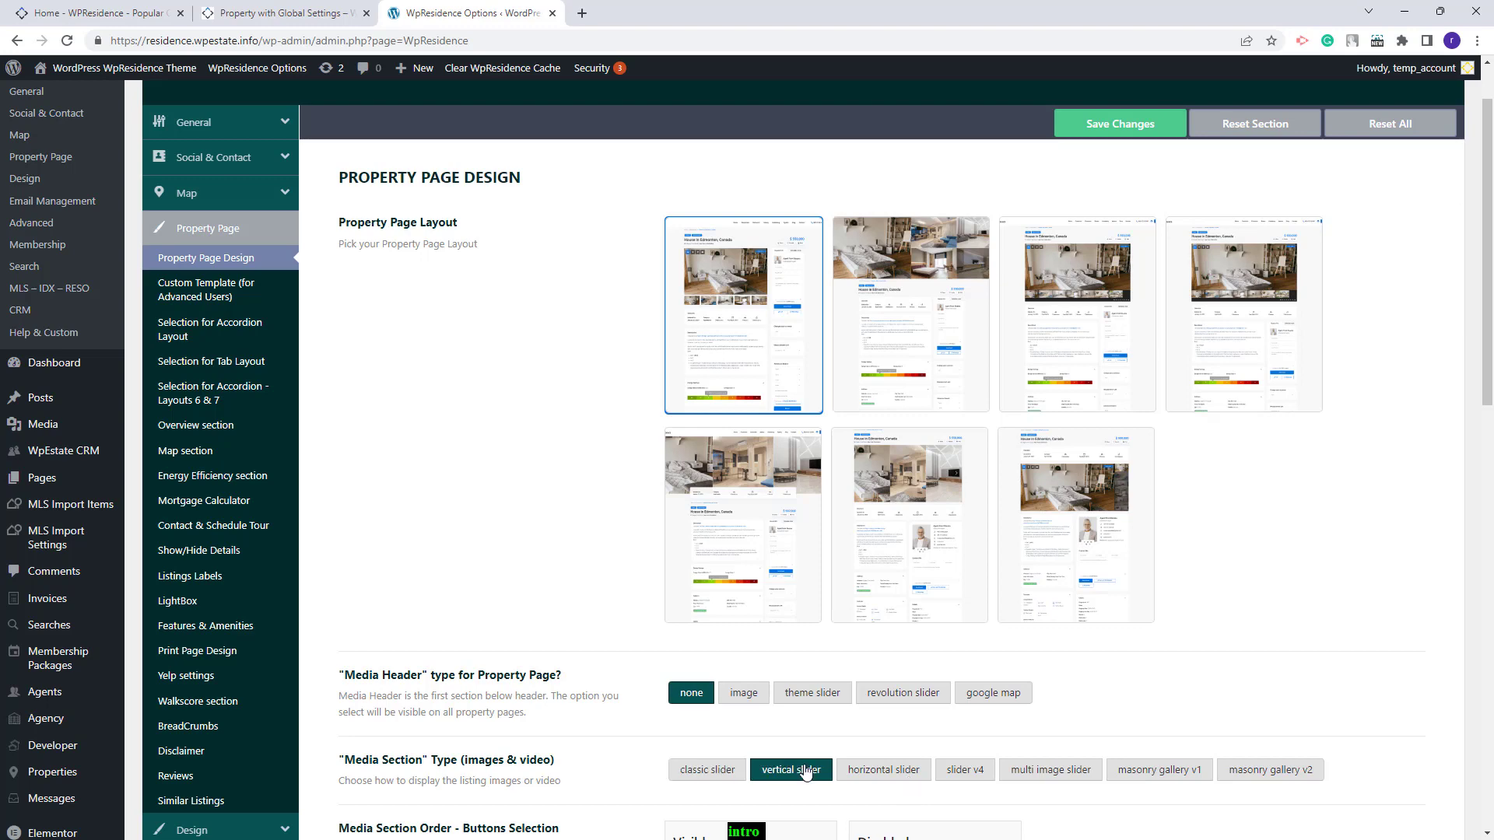
pyautogui.click(1089, 128)
# Step: Move Video and Virtual Tour to Disabled in the media section and save
pyautogui.scroll(-1, 892, 629)
pyautogui.scroll(-4, 892, 629)
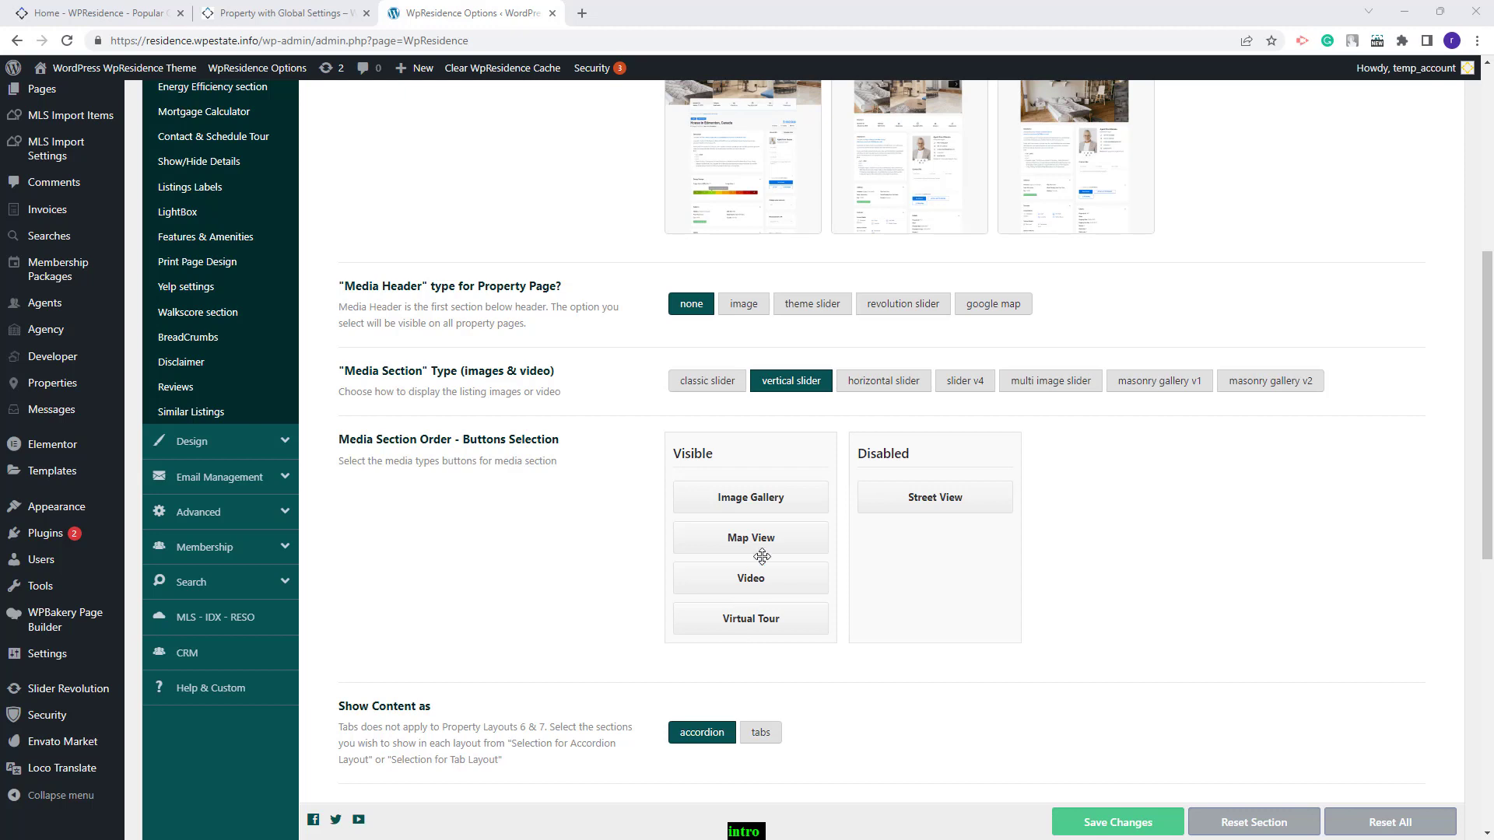
pyautogui.moveTo(753, 576); pyautogui.dragTo(933, 553)
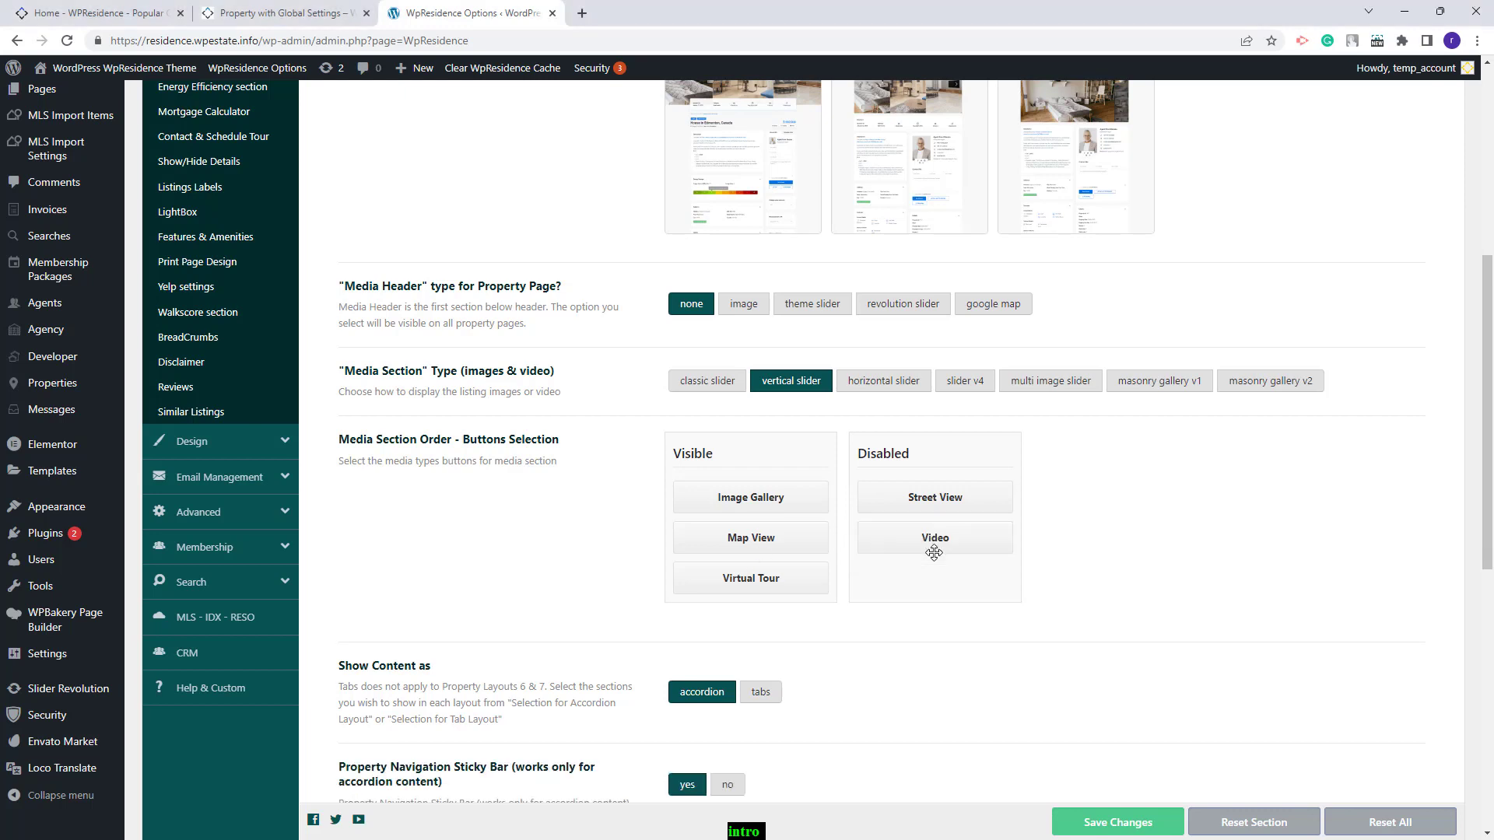
pyautogui.moveTo(755, 577); pyautogui.dragTo(939, 574)
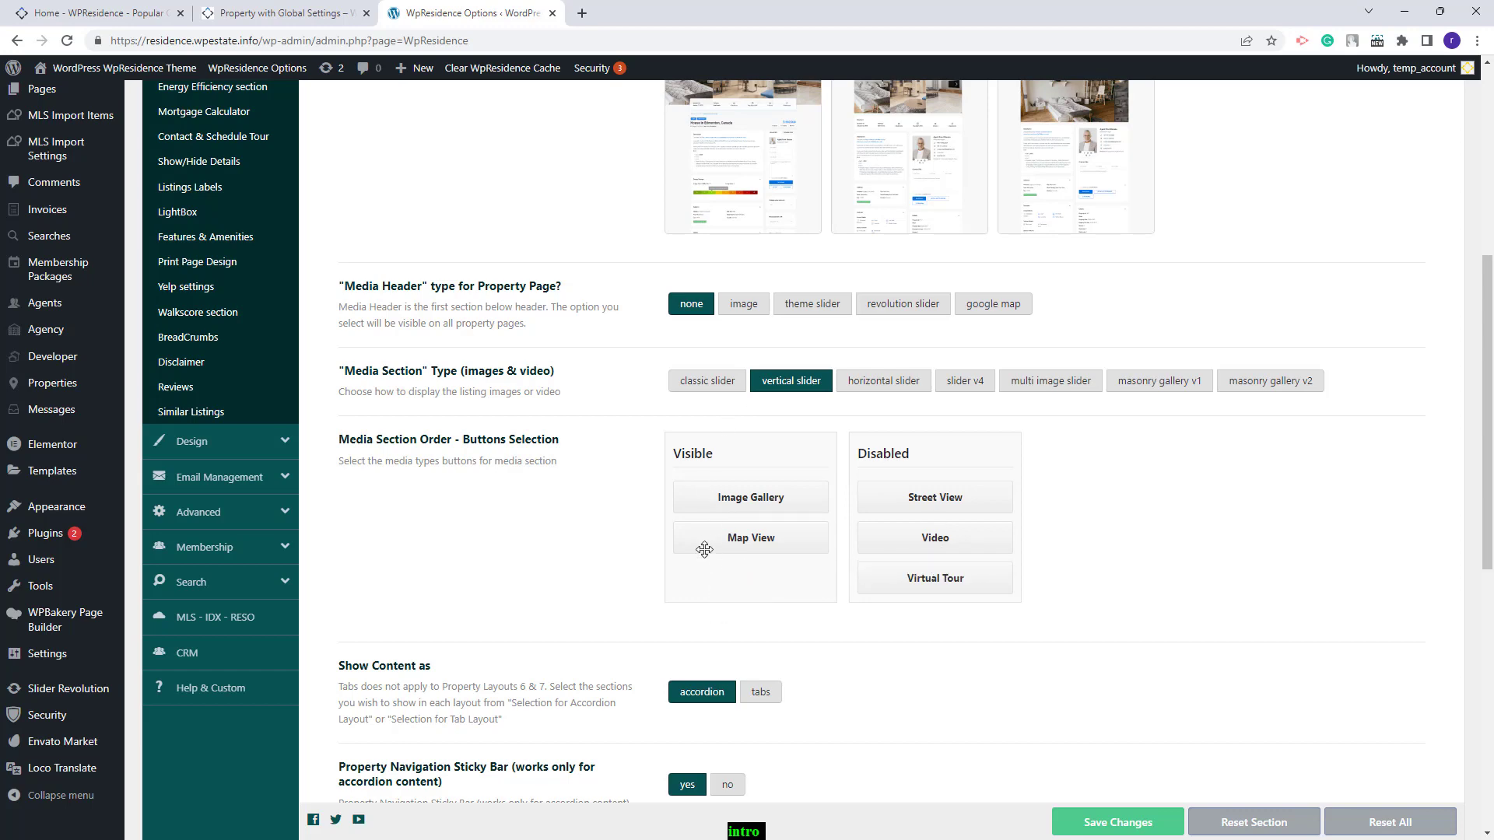
pyautogui.click(1080, 823)
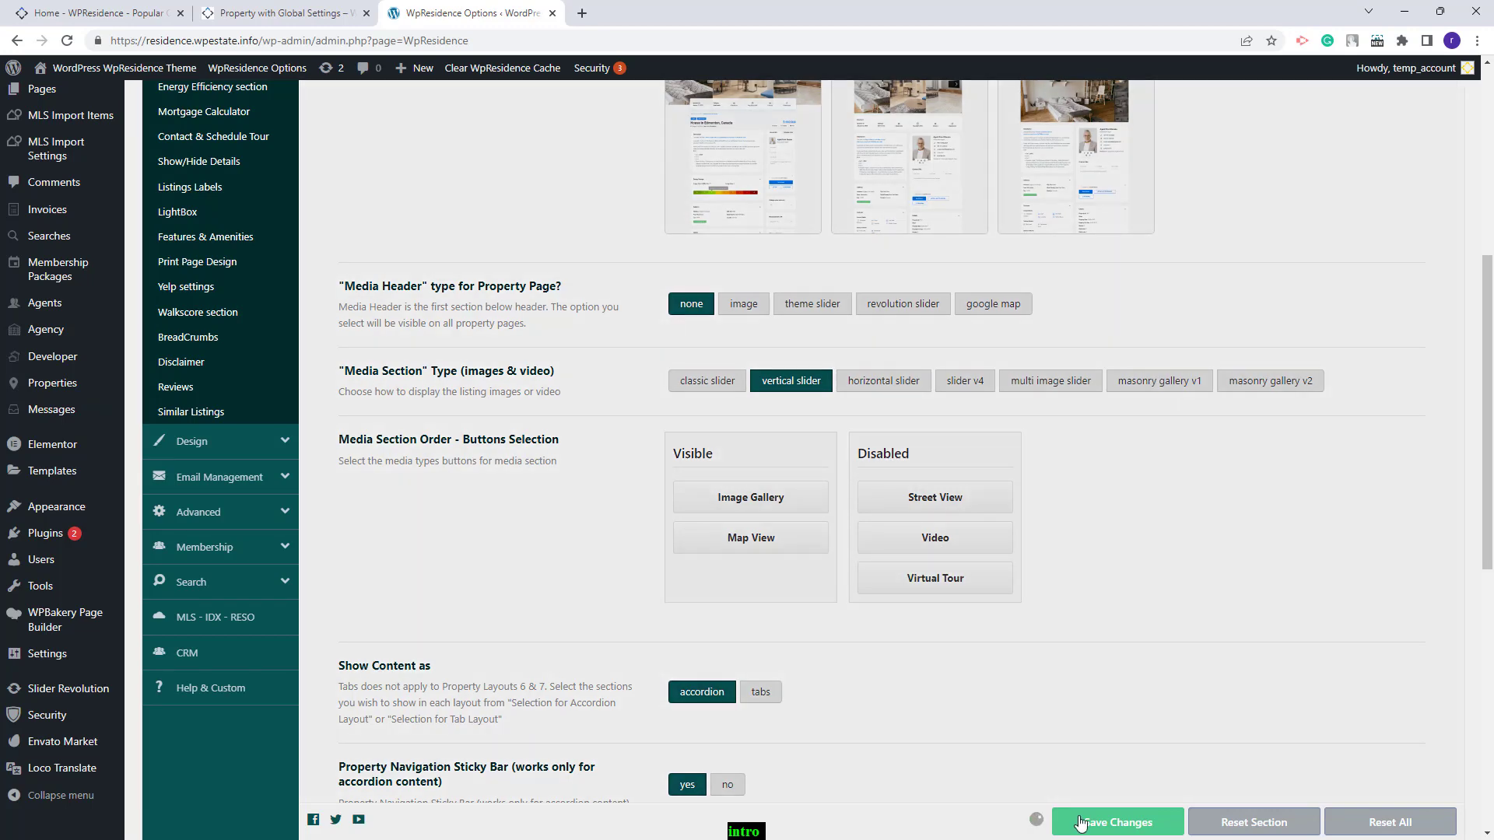
pyautogui.hotkey('ctrl', 'shift', 'Tab')
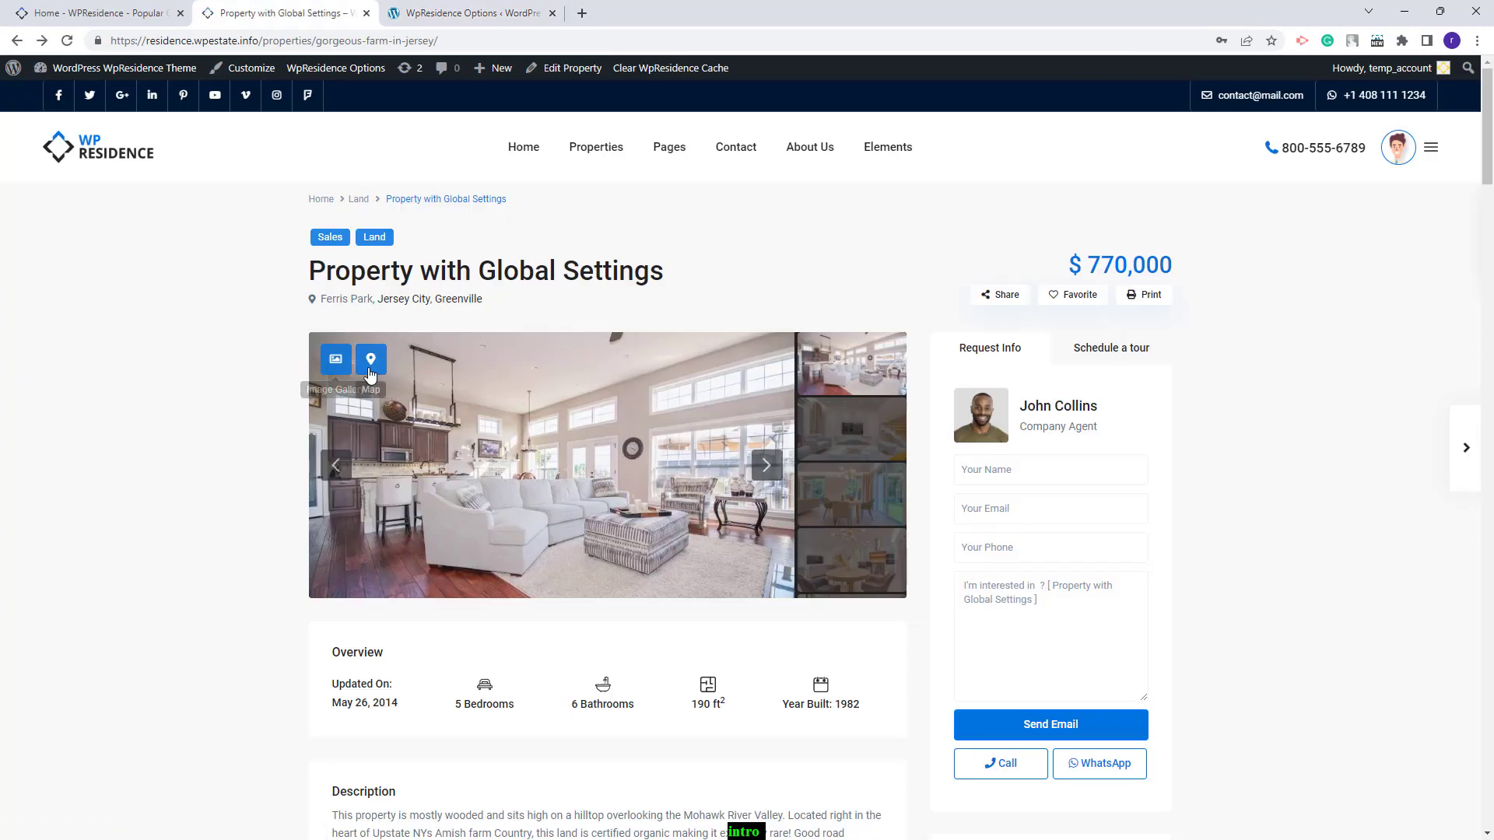
# Step: Scroll the property page to inspect the vertical slider with only Image Gallery and Map buttons
pyautogui.hotkey('ctrl', 'Tab')
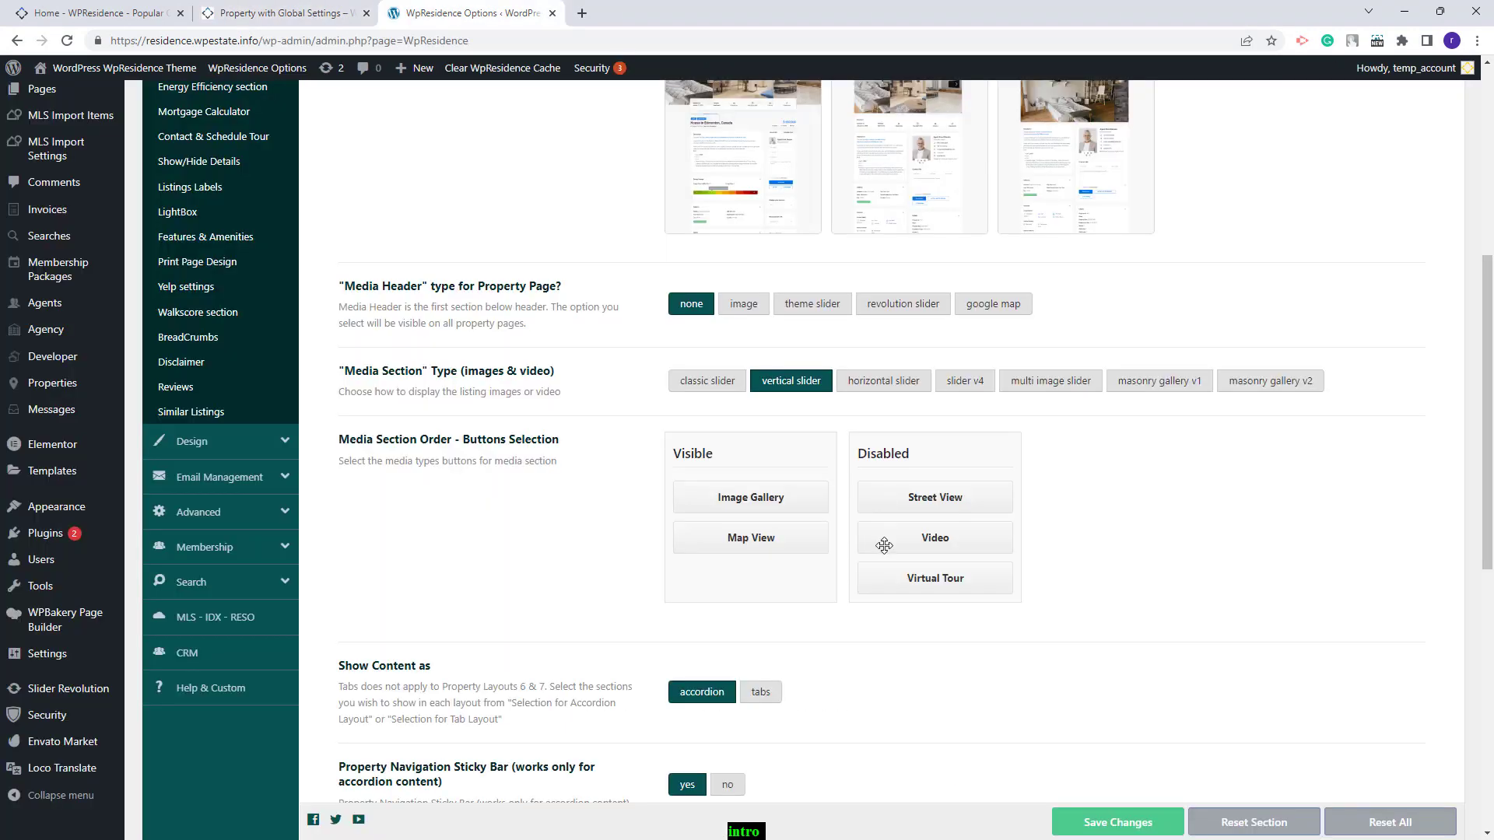
pyautogui.hotkey('ctrl', 'shift', 'Tab')
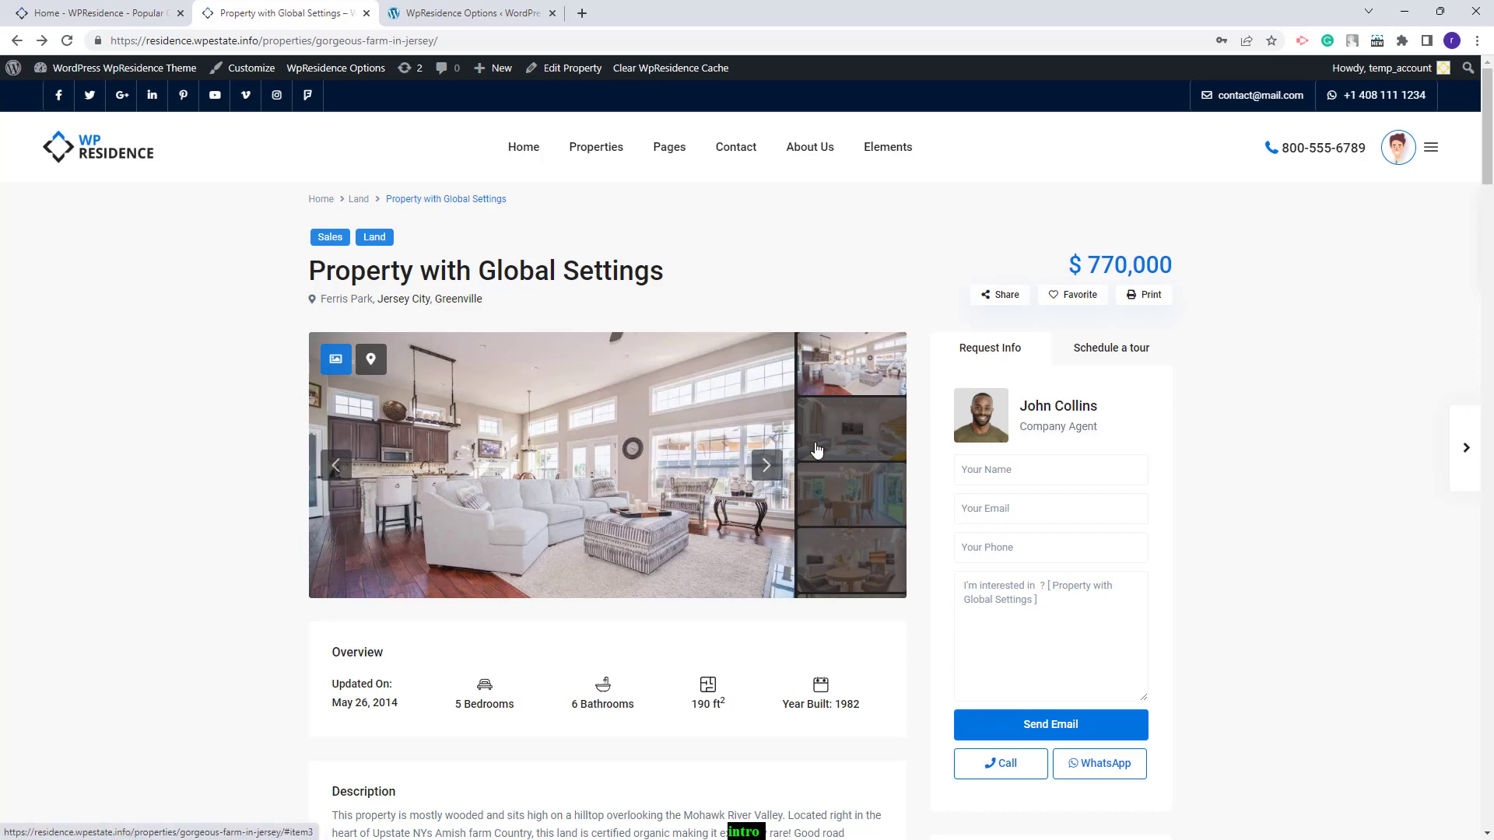
pyautogui.scroll(-1, 476, 561)
pyautogui.scroll(-3, 476, 562)
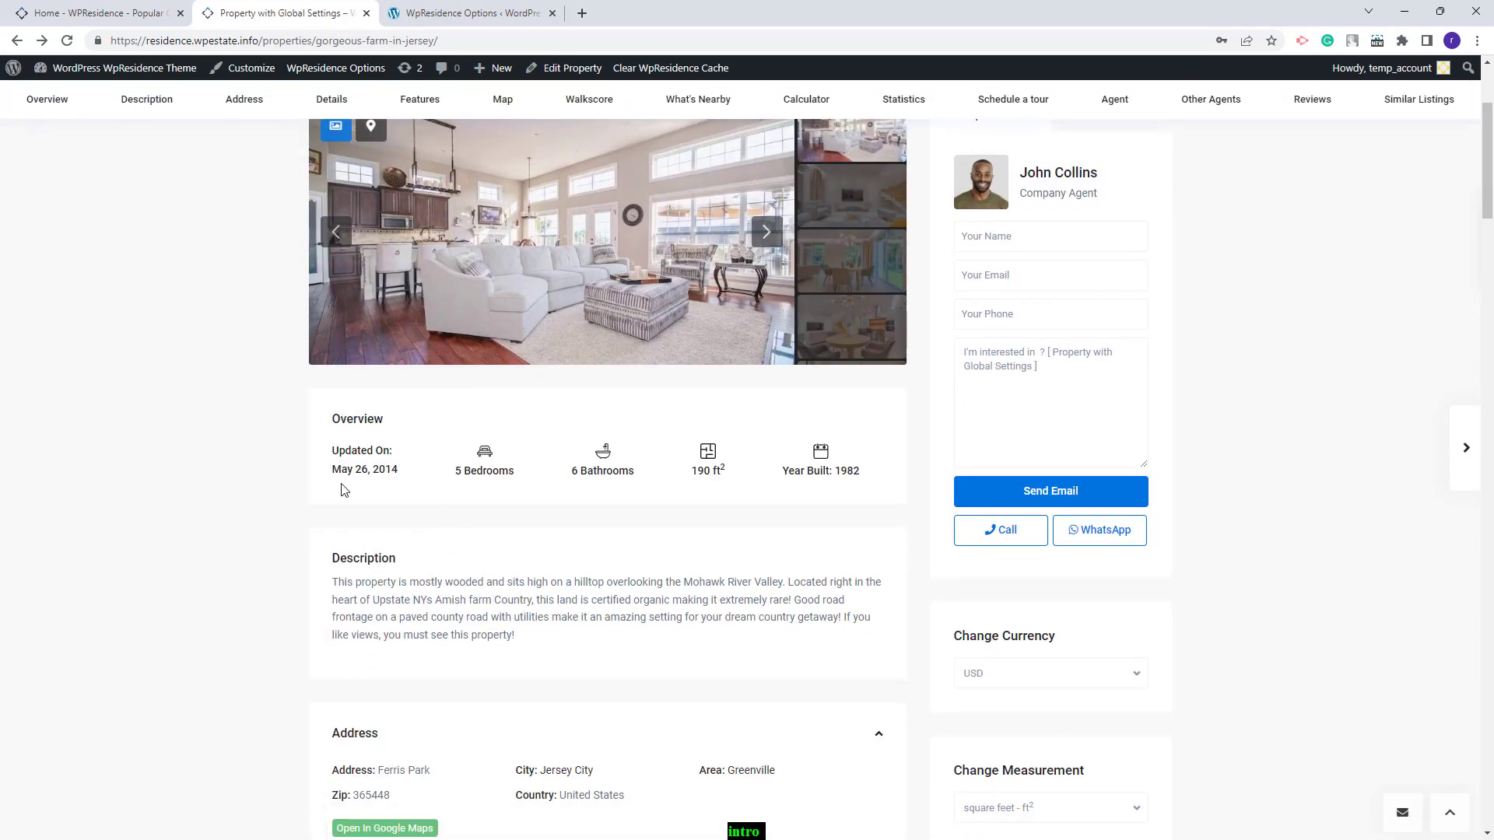
# Step: Disable Year Built and Property Size in the Overview section, save, and reload the property page
pyautogui.click(467, 13)
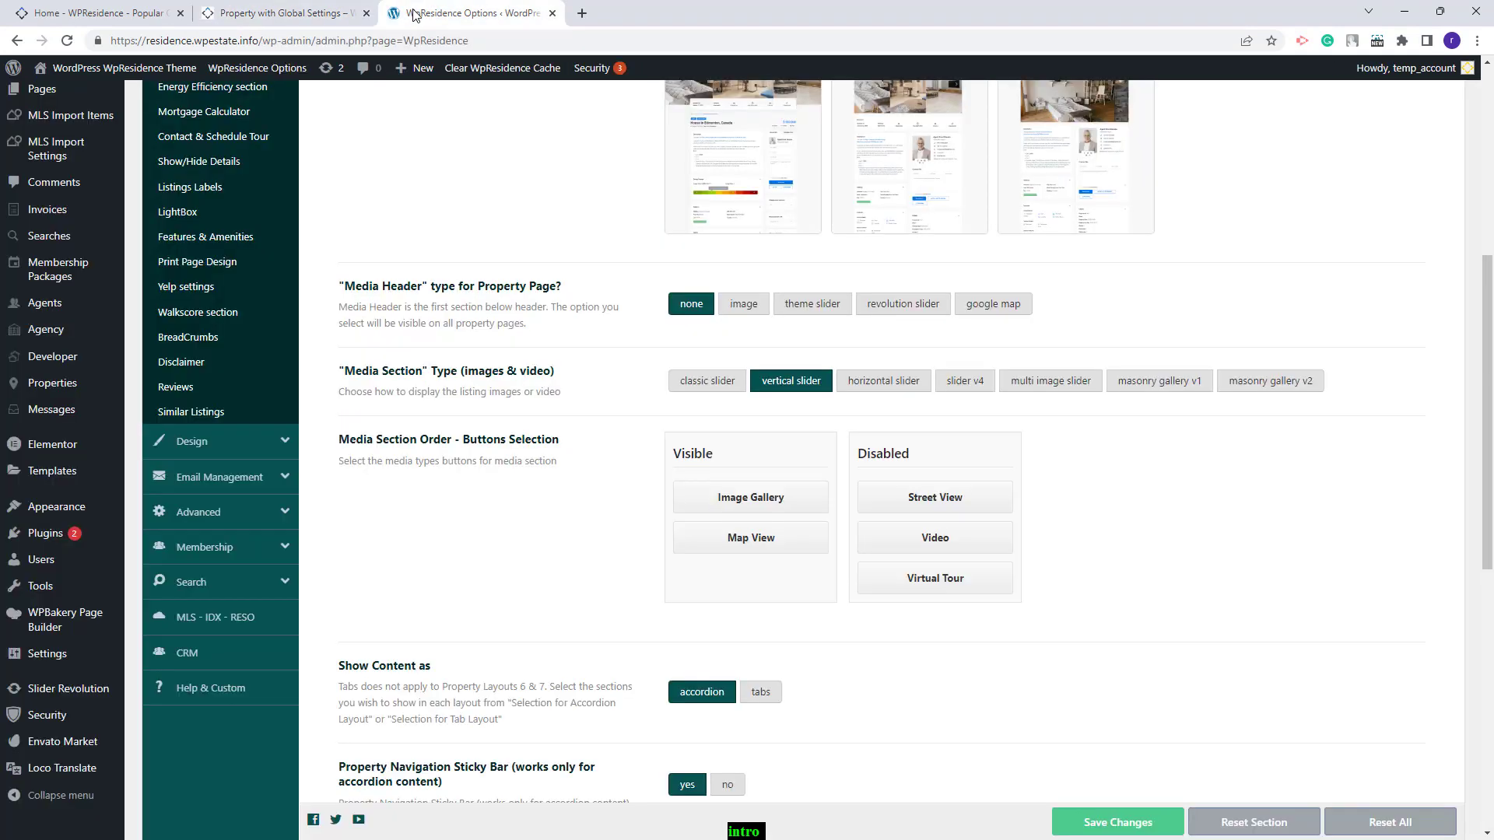
pyautogui.scroll(4, 178, 354)
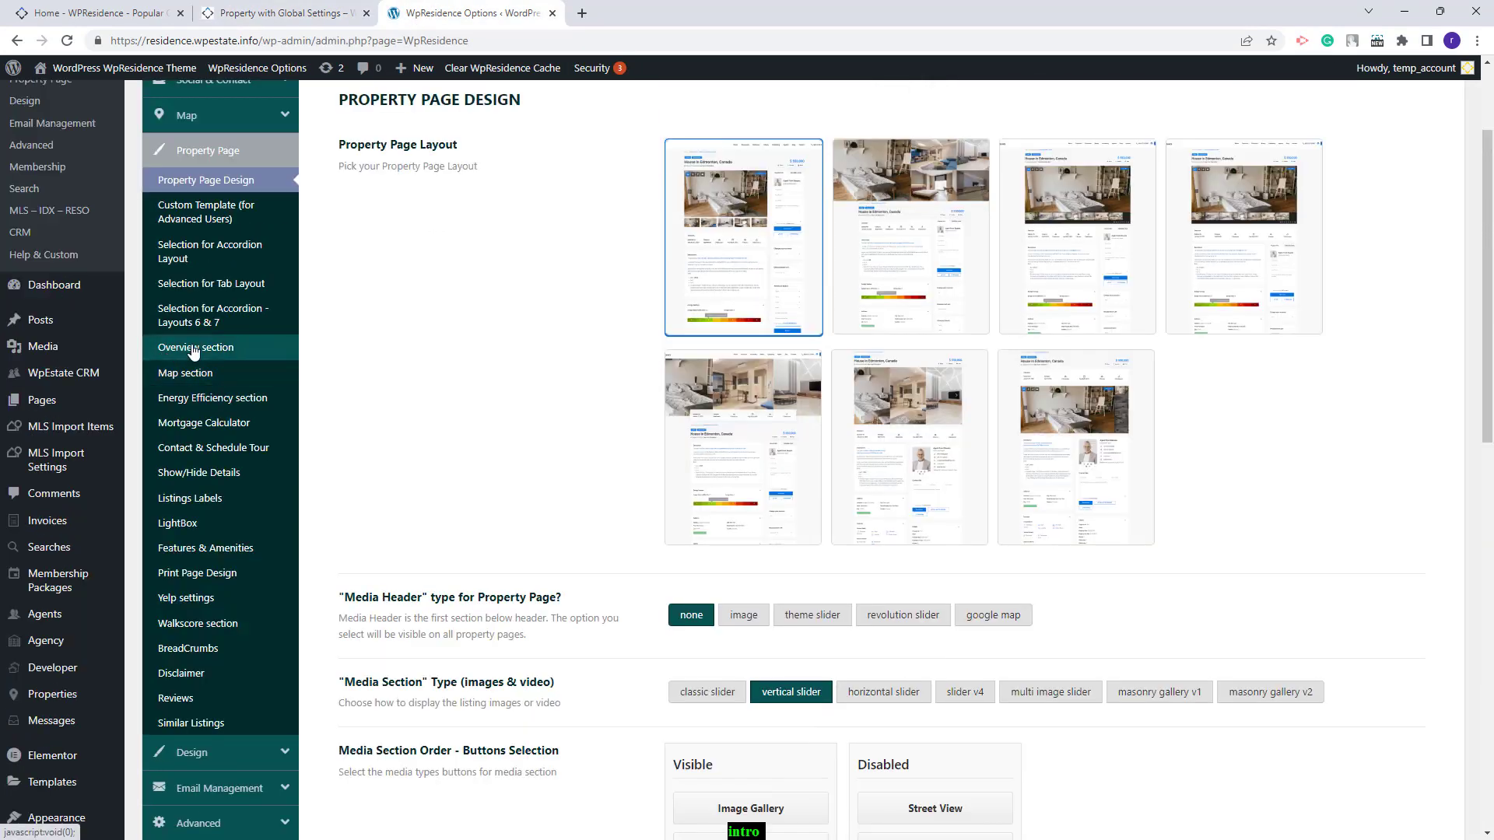
pyautogui.click(193, 350)
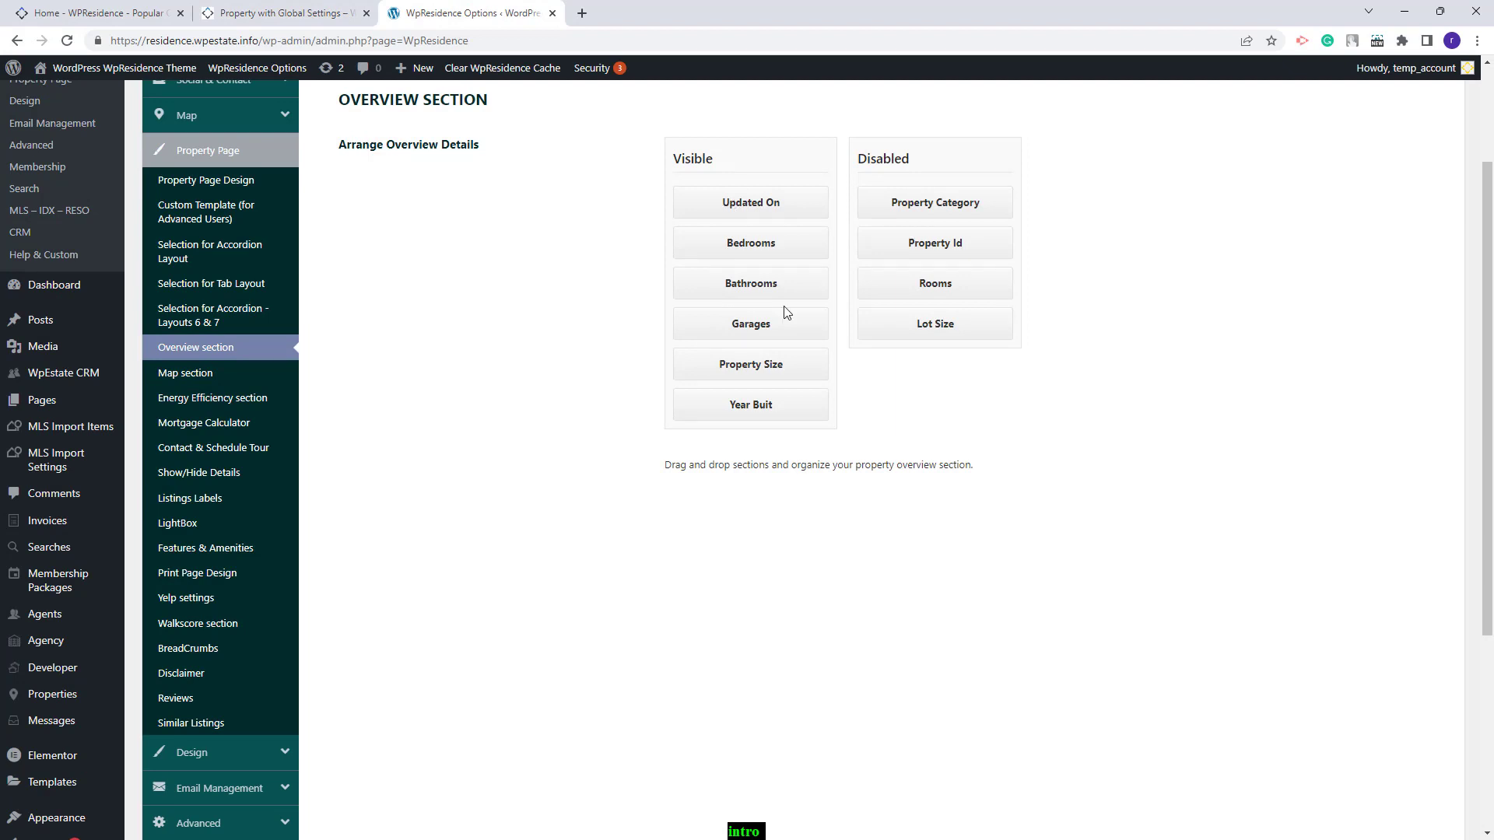
pyautogui.moveTo(751, 404); pyautogui.dragTo(935, 366)
pyautogui.moveTo(750, 364); pyautogui.dragTo(937, 405)
pyautogui.scroll(2, 632, 298)
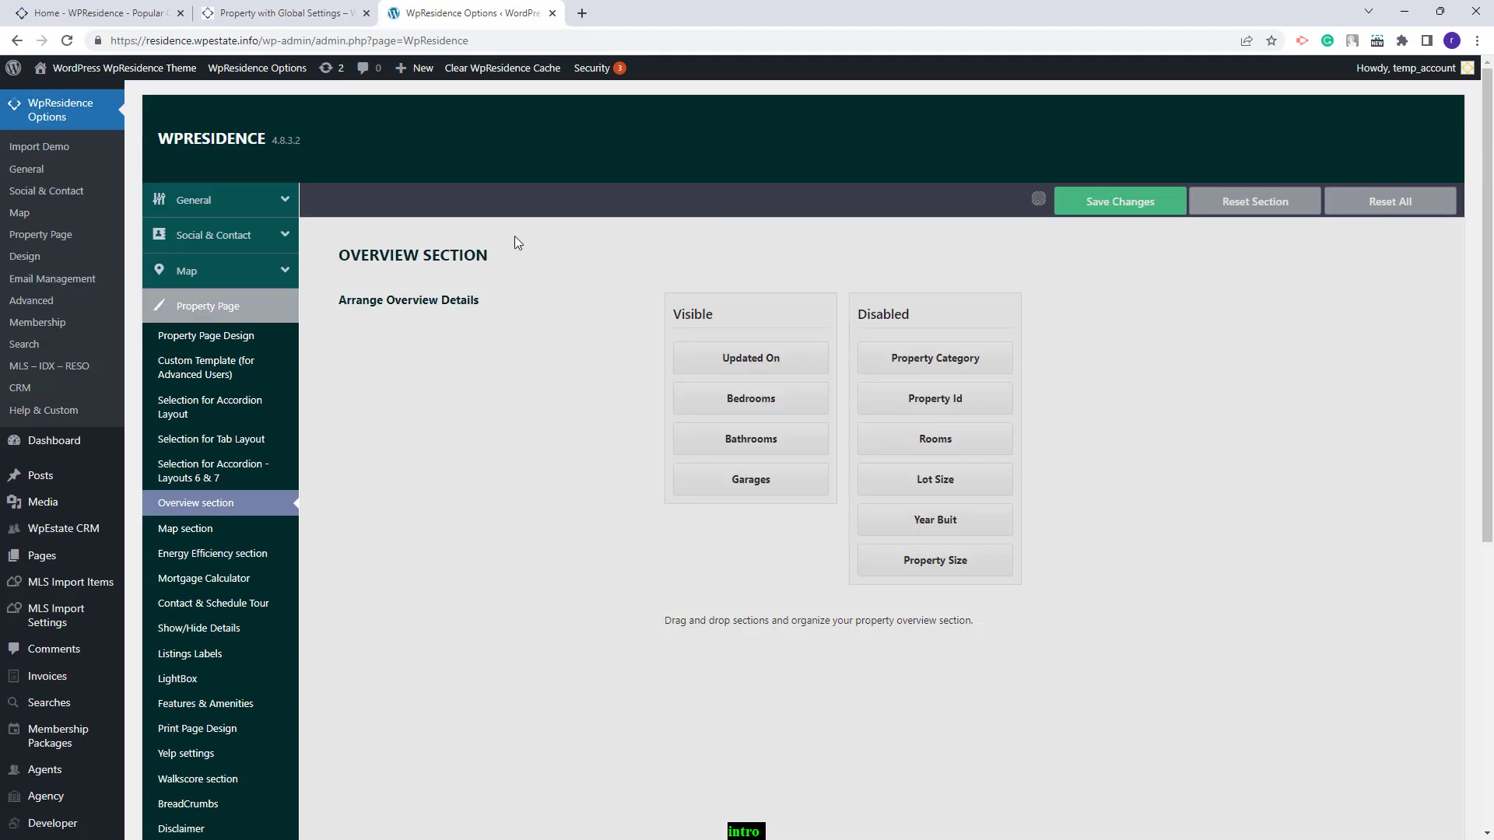
pyautogui.hotkey('ctrl', 's')
pyautogui.click(280, 13)
pyautogui.click(67, 41)
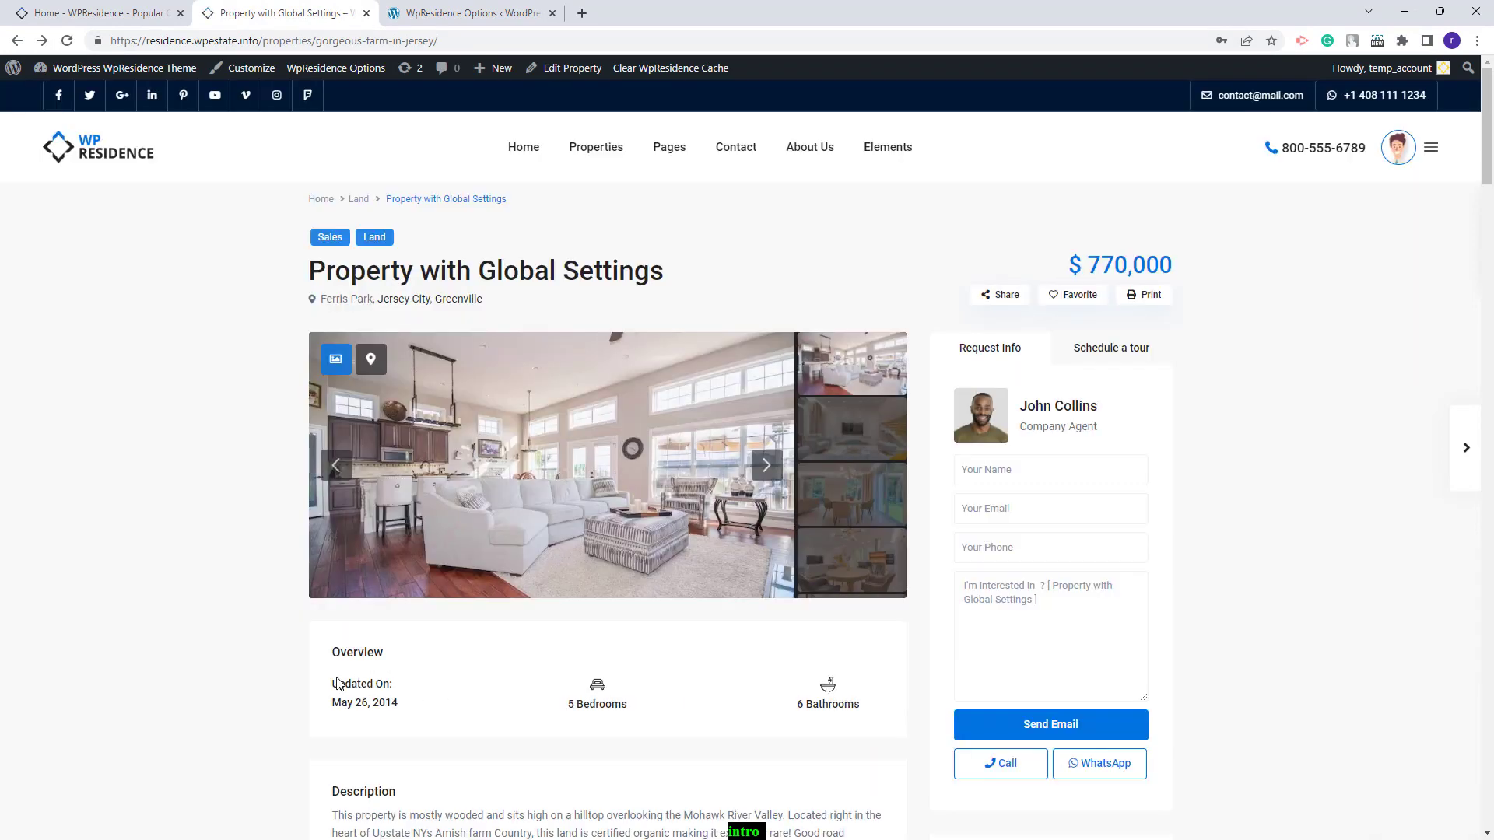
# Step: Scroll through the property page's stacked sections, then return to WpResidence Options
pyautogui.scroll(-6, 797, 469)
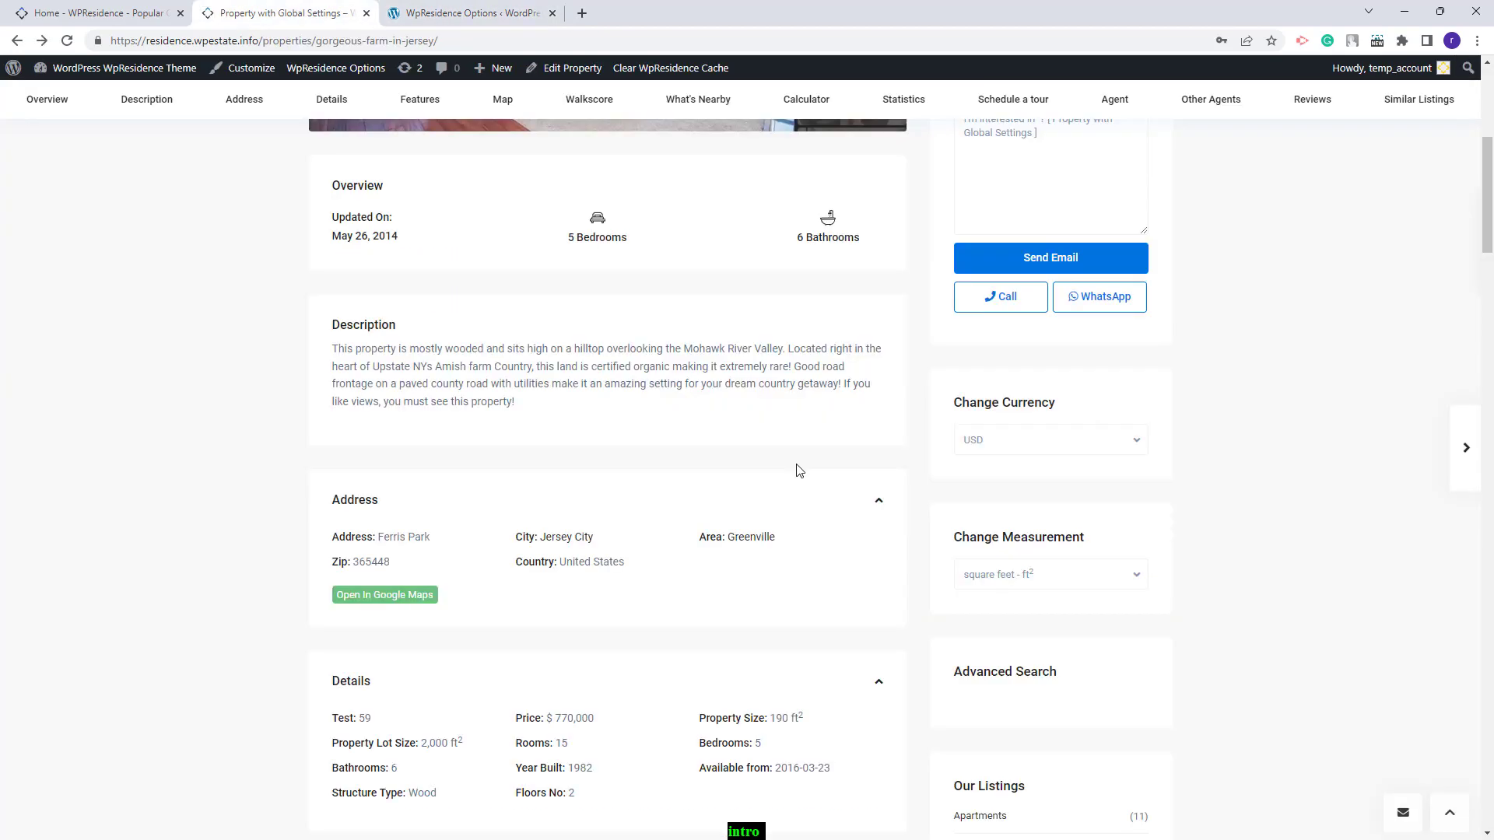
pyautogui.scroll(-5, 574, 563)
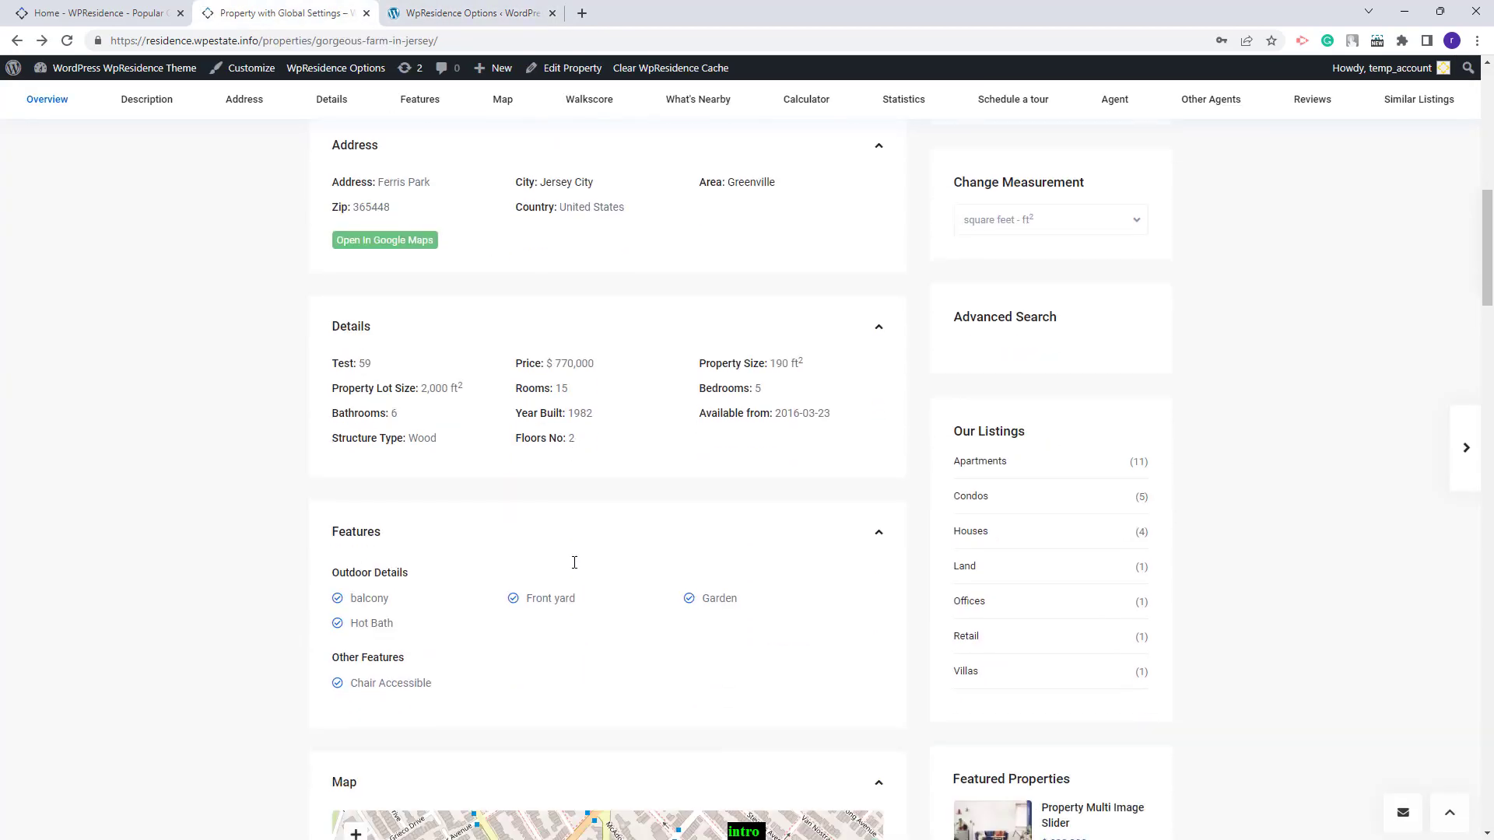
pyautogui.scroll(-3, 574, 562)
pyautogui.scroll(4, 574, 566)
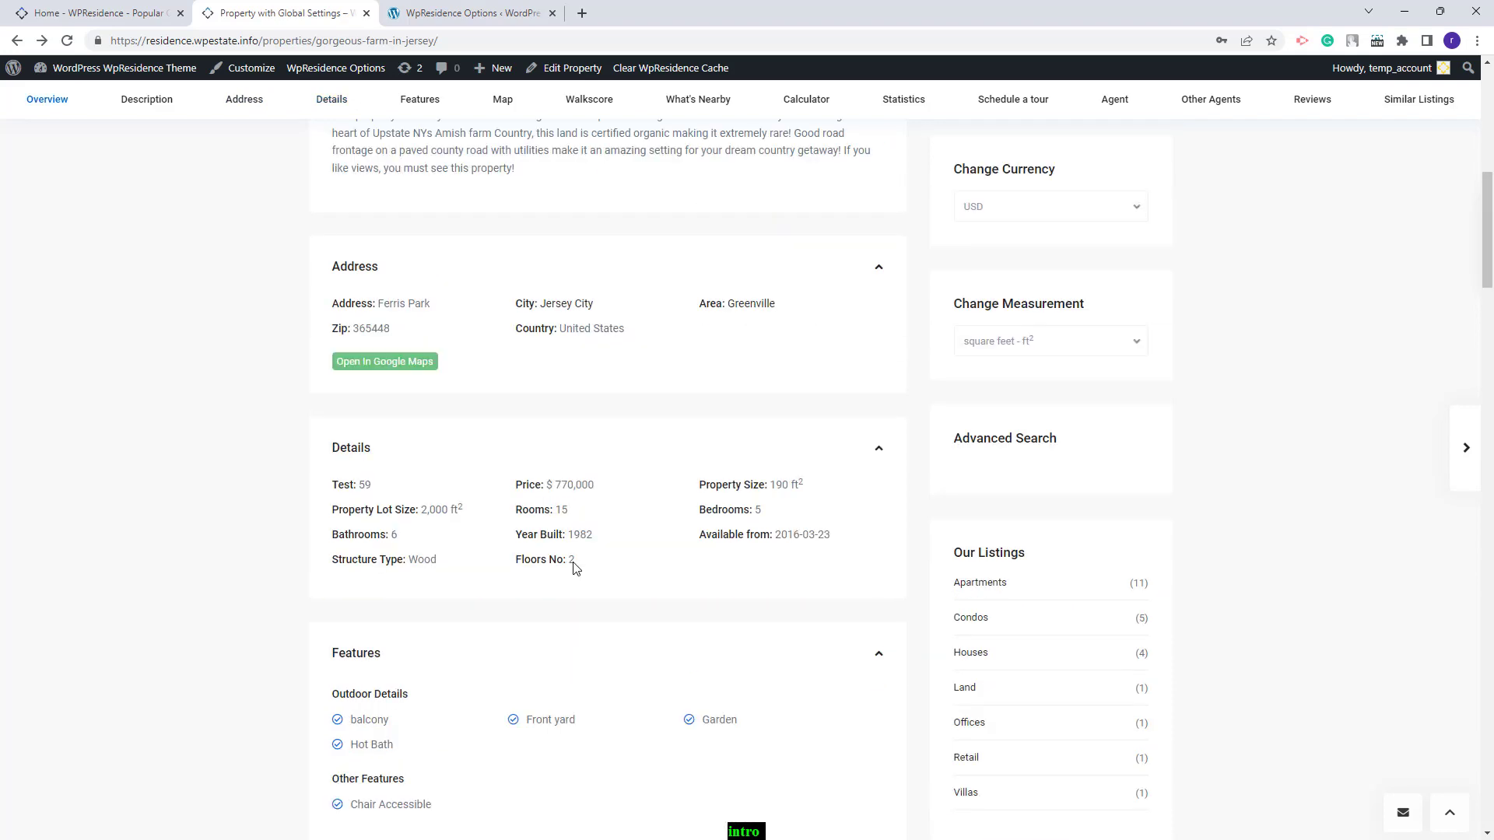
pyautogui.scroll(3, 574, 567)
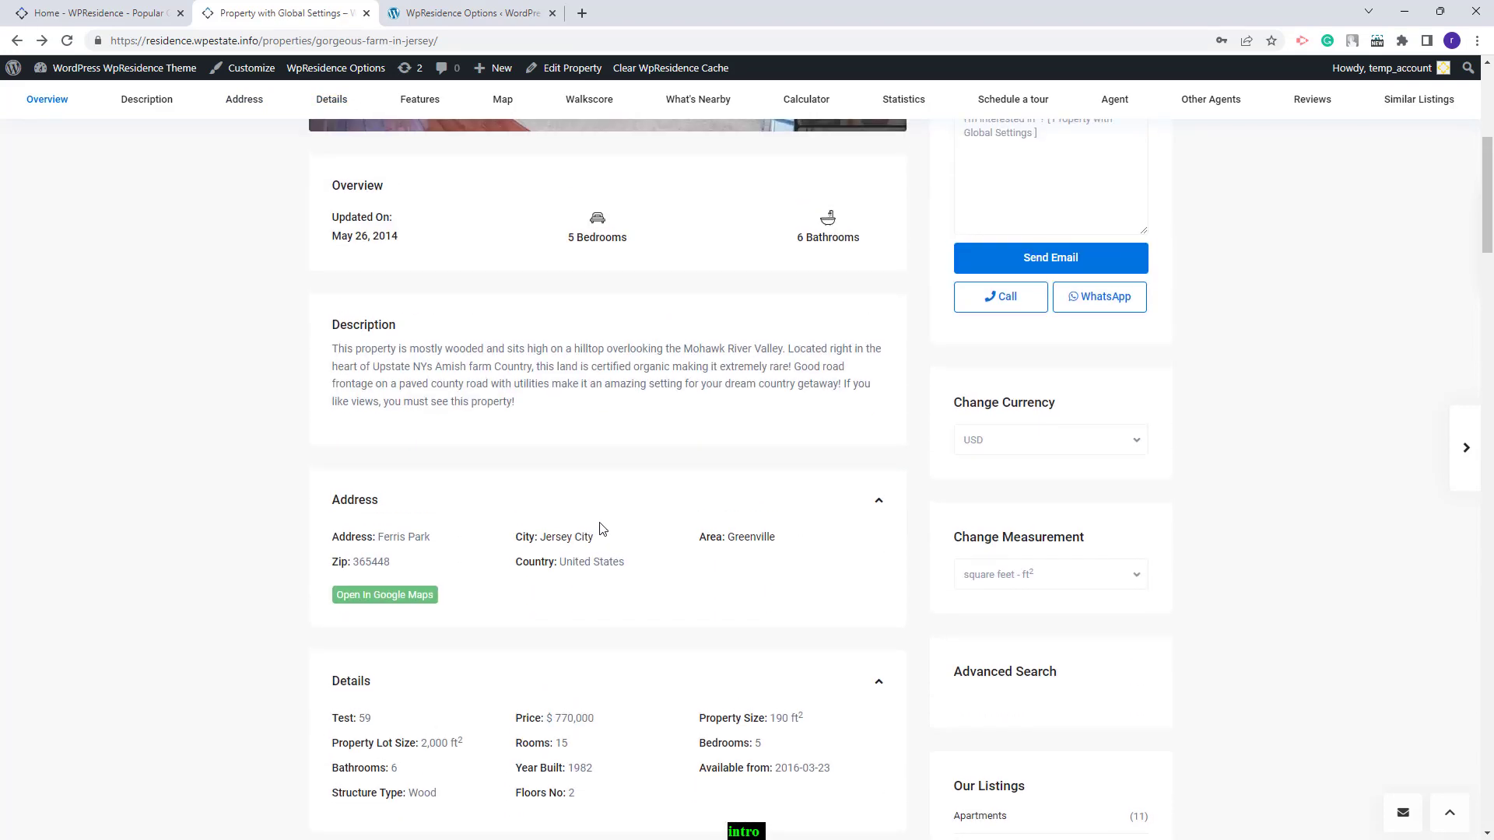
pyautogui.scroll(-7, 511, 588)
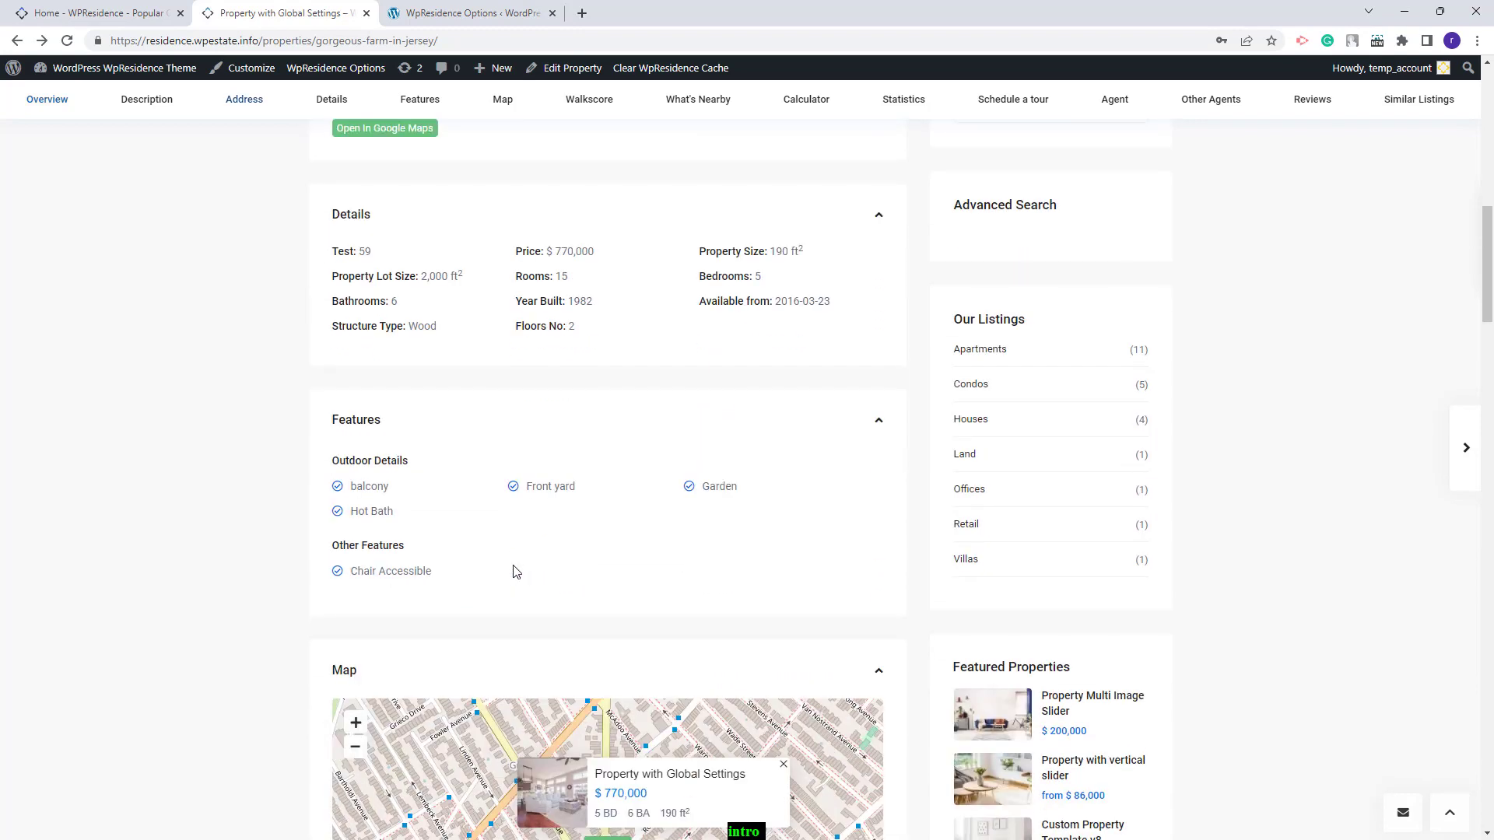
pyautogui.hotkey('ctrl', 'Tab')
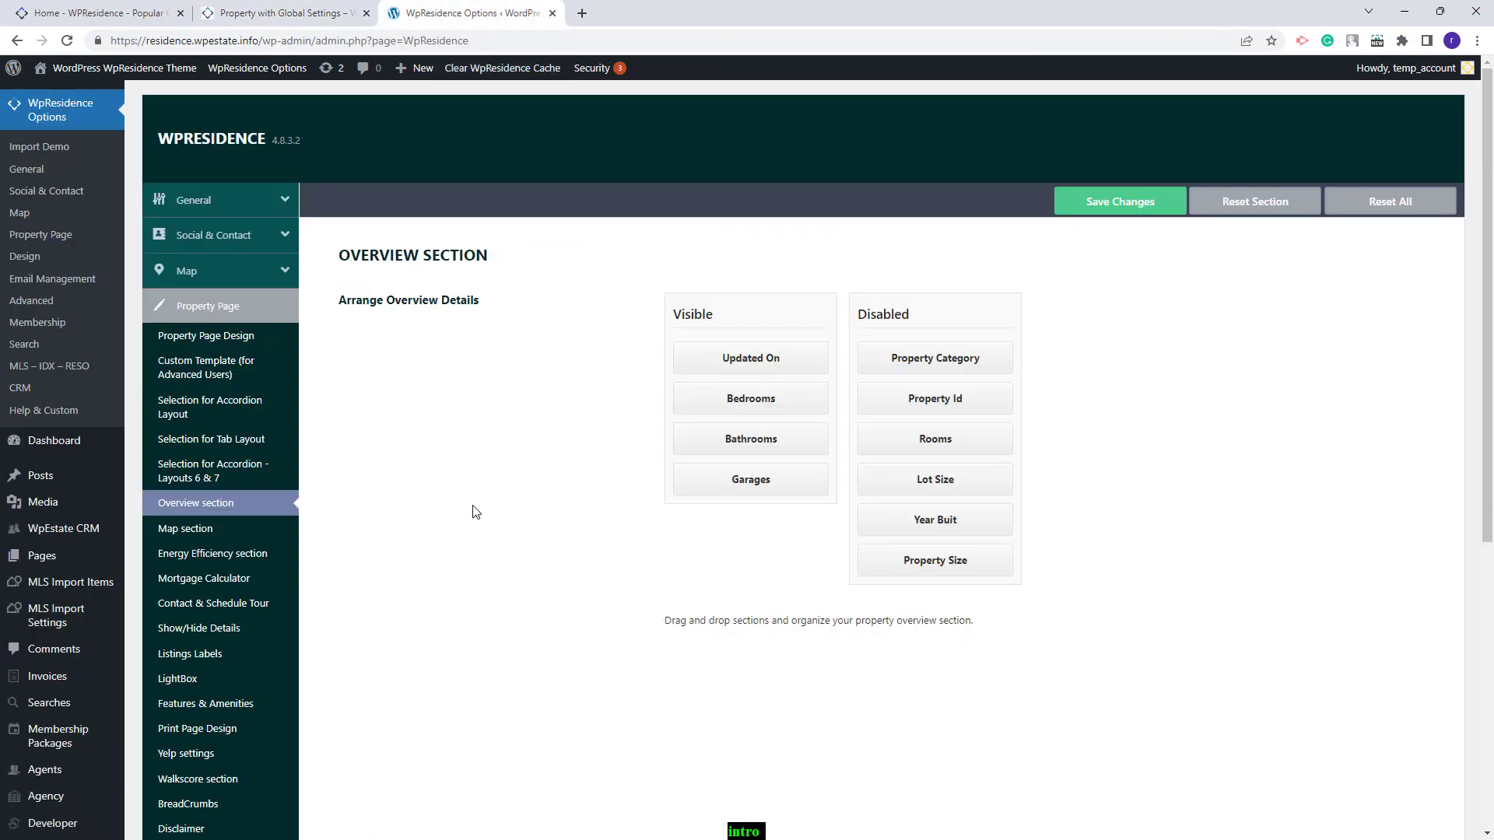
# Step: Open Property Page Design and review the Show Content as setting, currently accordion
pyautogui.click(221, 336)
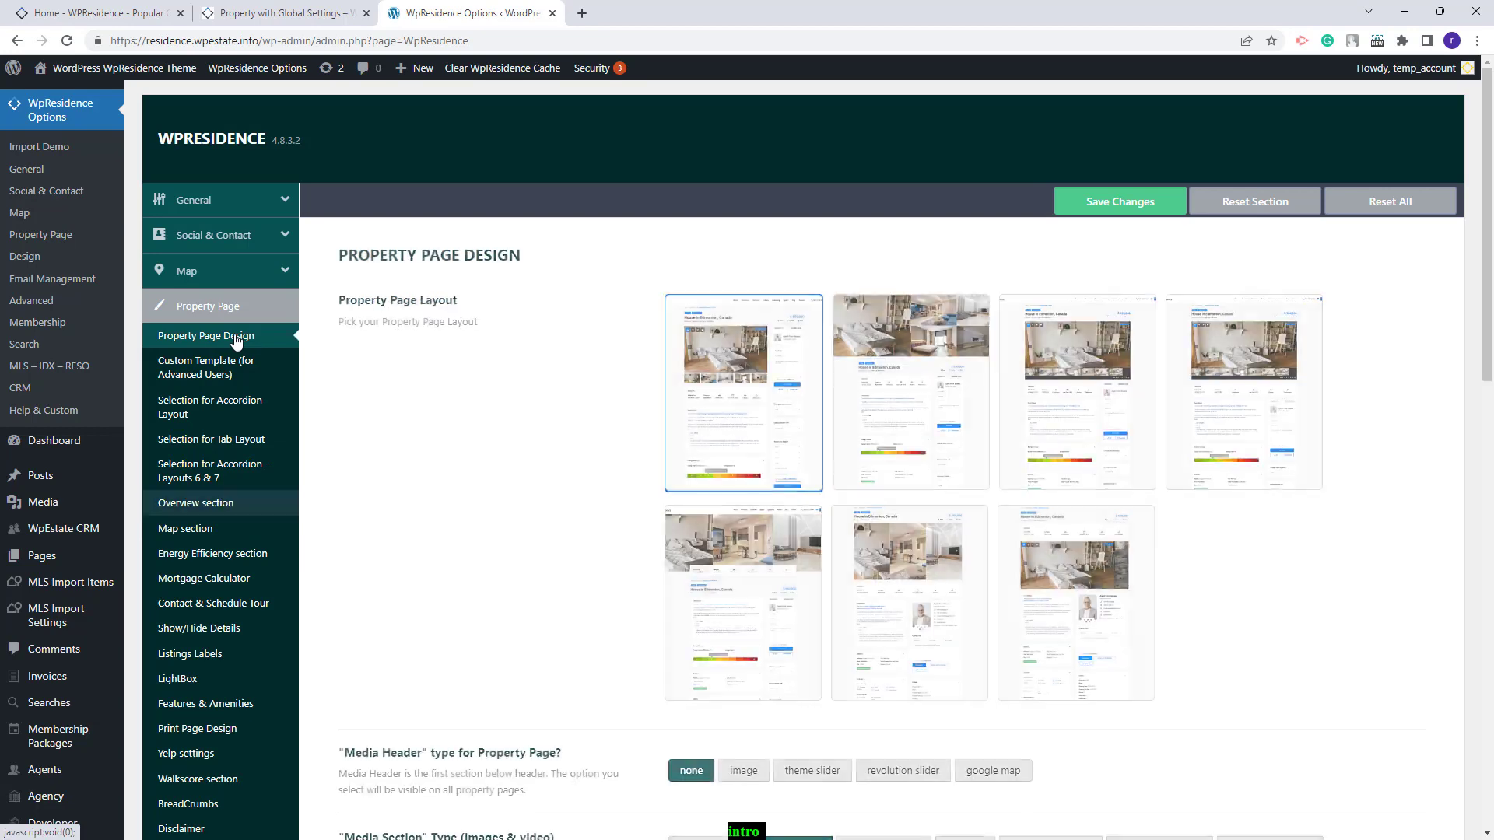
pyautogui.scroll(-4, 642, 525)
pyautogui.scroll(-5, 642, 525)
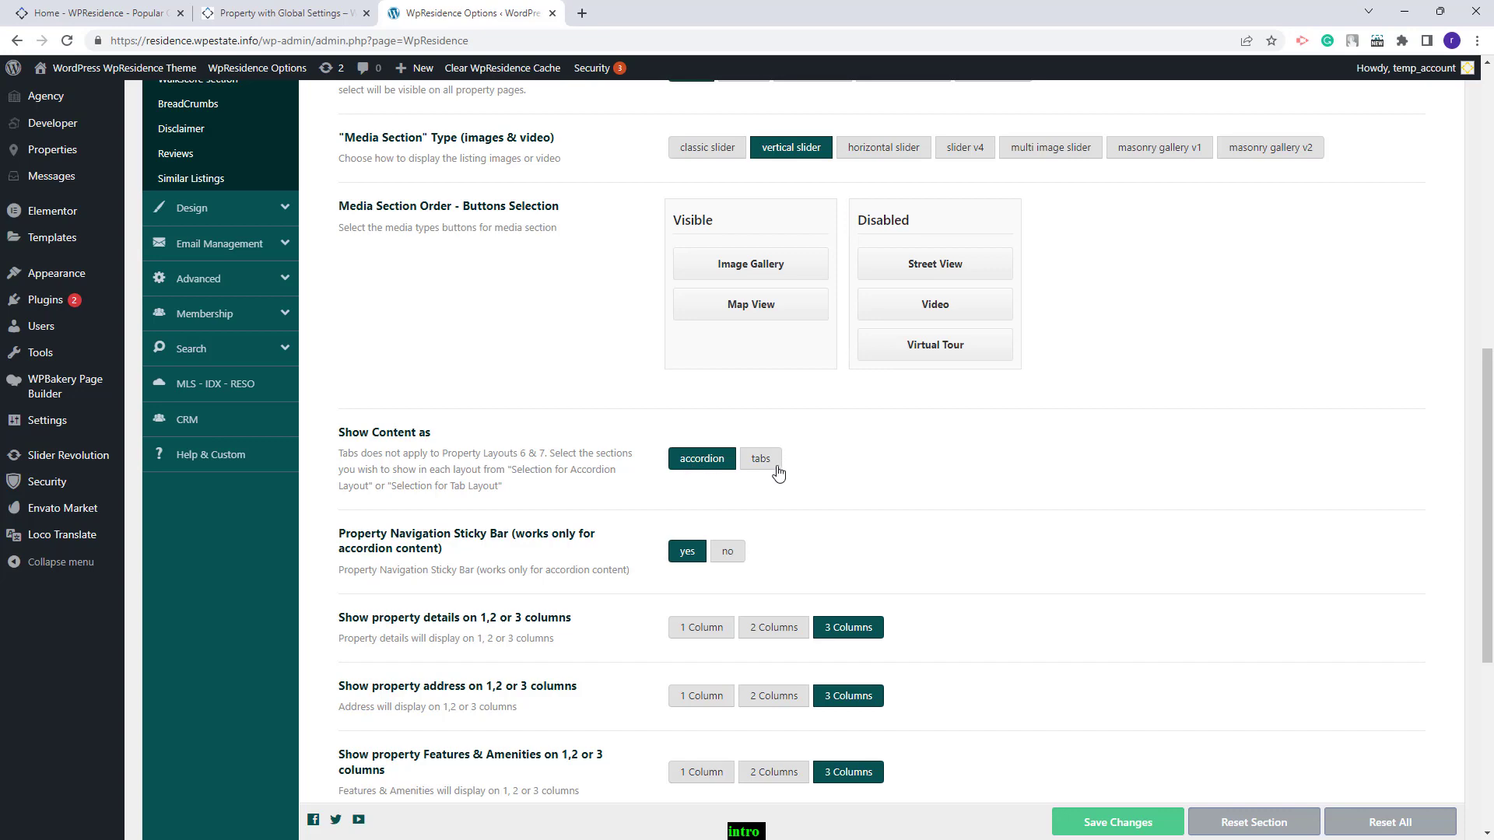
pyautogui.scroll(1, 712, 470)
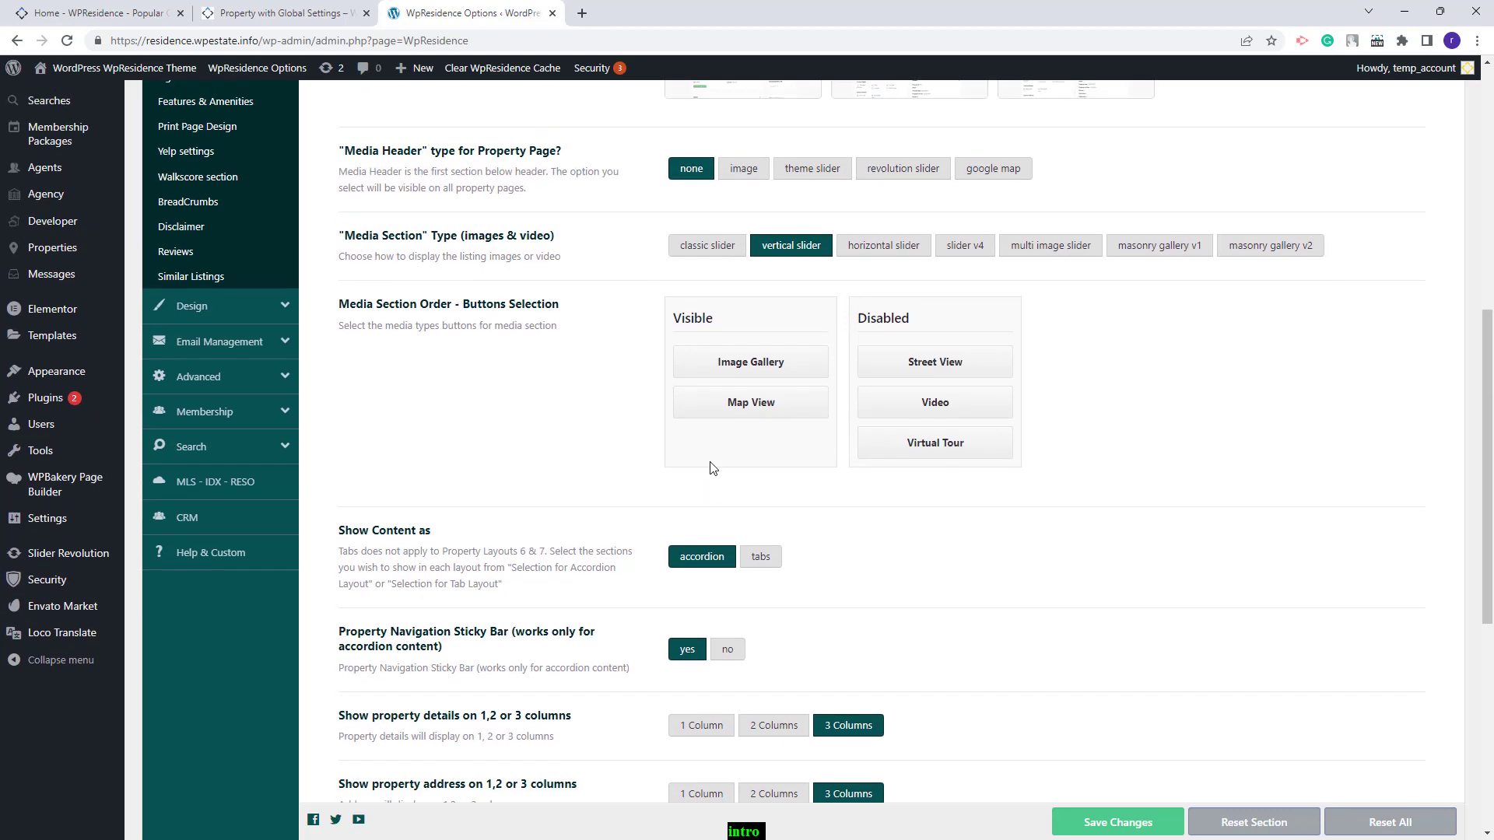
pyautogui.scroll(4, 712, 466)
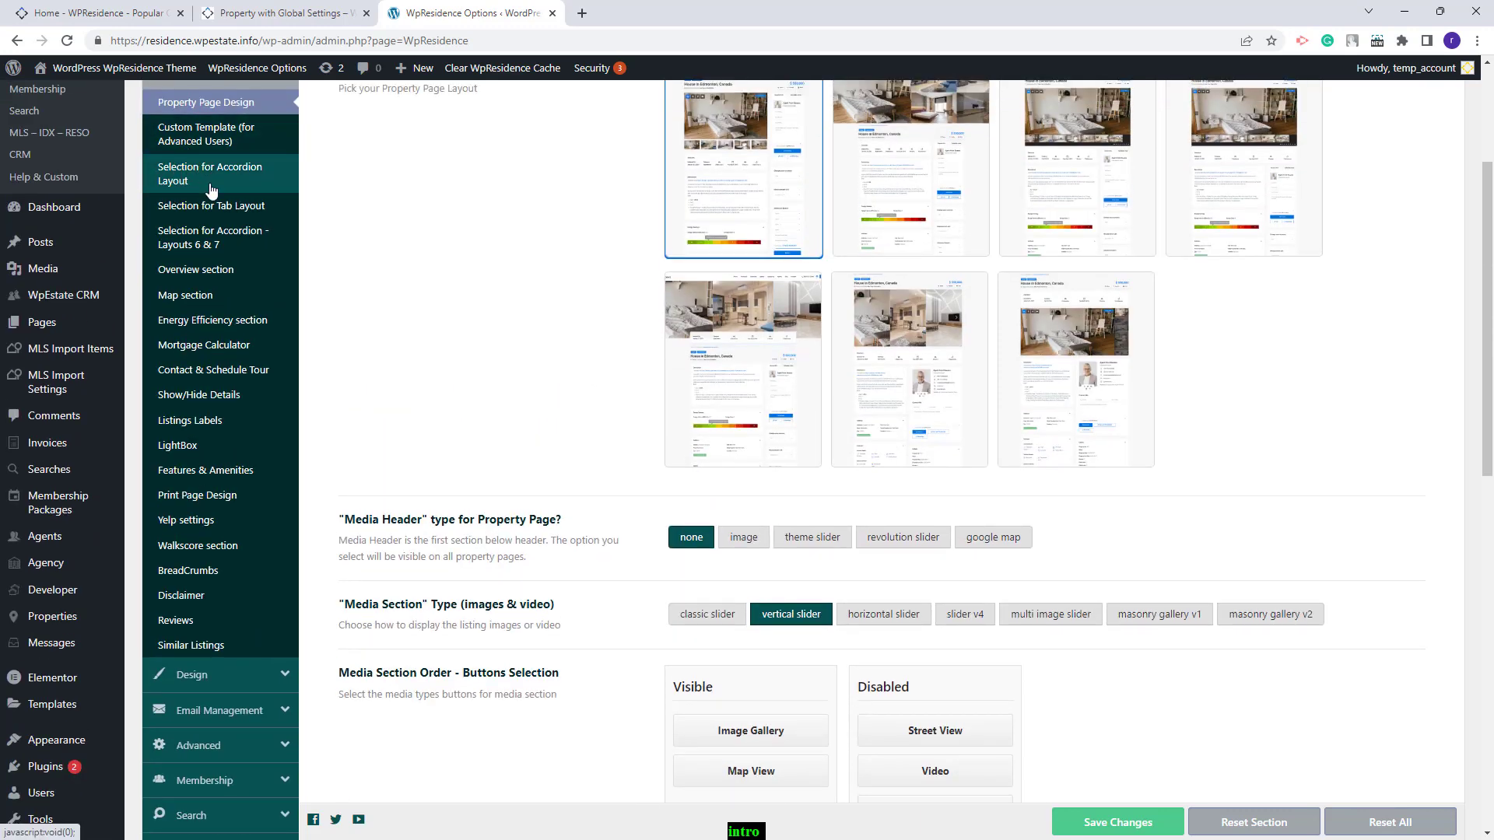
# Step: In the accordion layout selection, disable Documents, Address, Amenities and Features, and Map
pyautogui.click(239, 184)
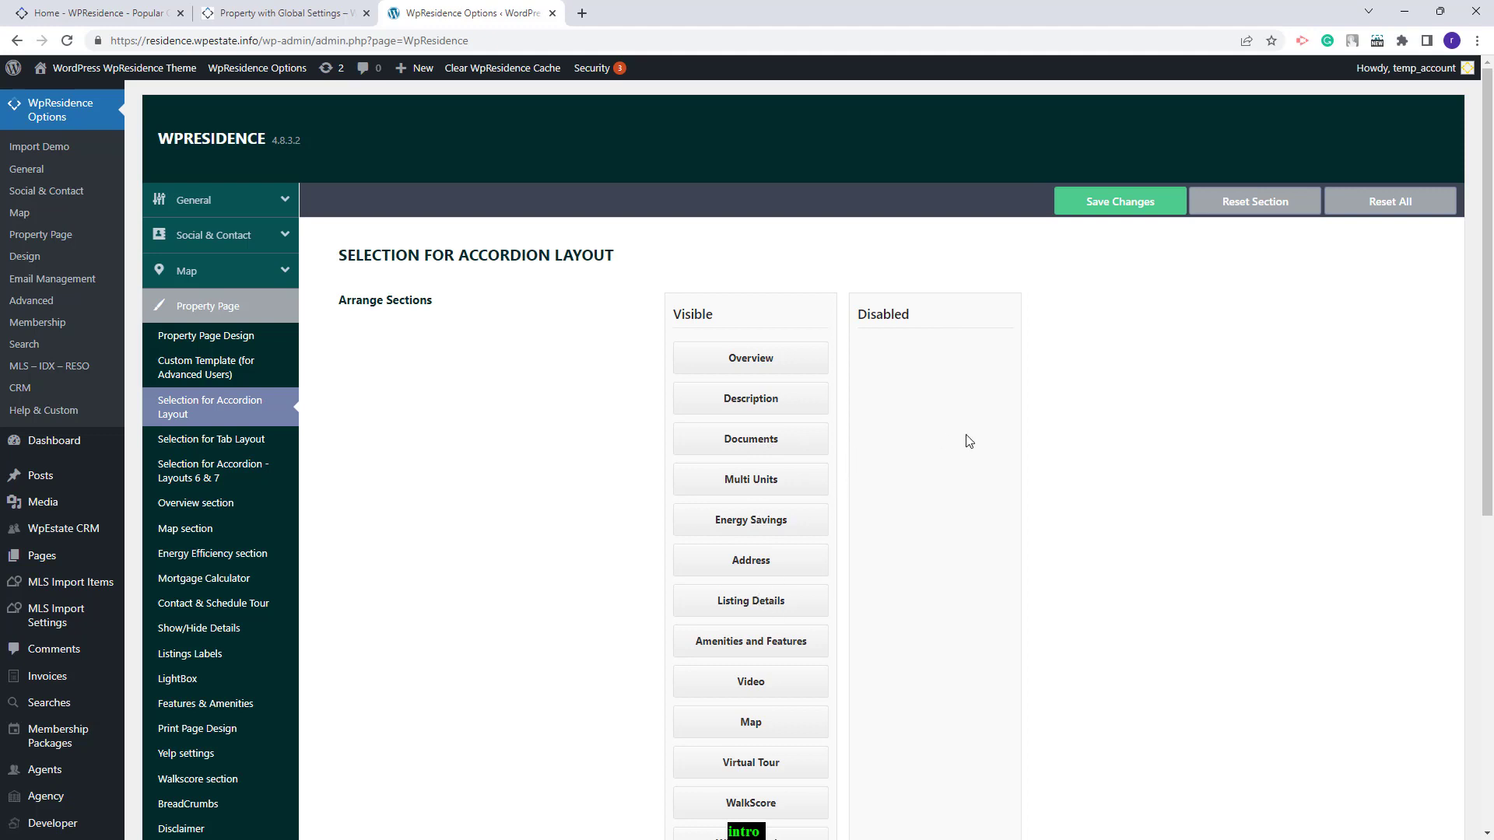
pyautogui.scroll(-1, 969, 441)
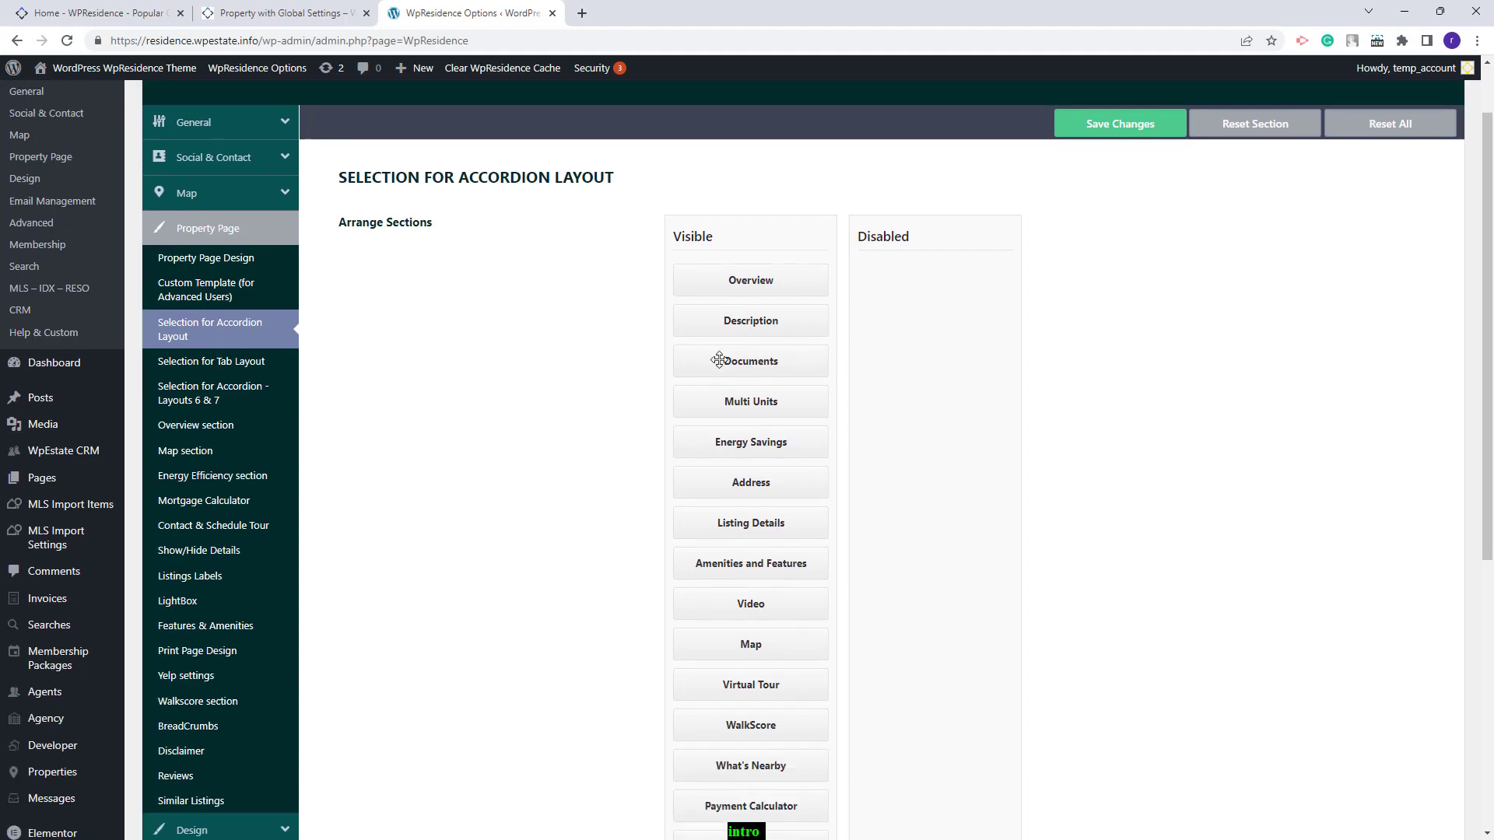
pyautogui.moveTo(719, 360); pyautogui.dragTo(934, 366)
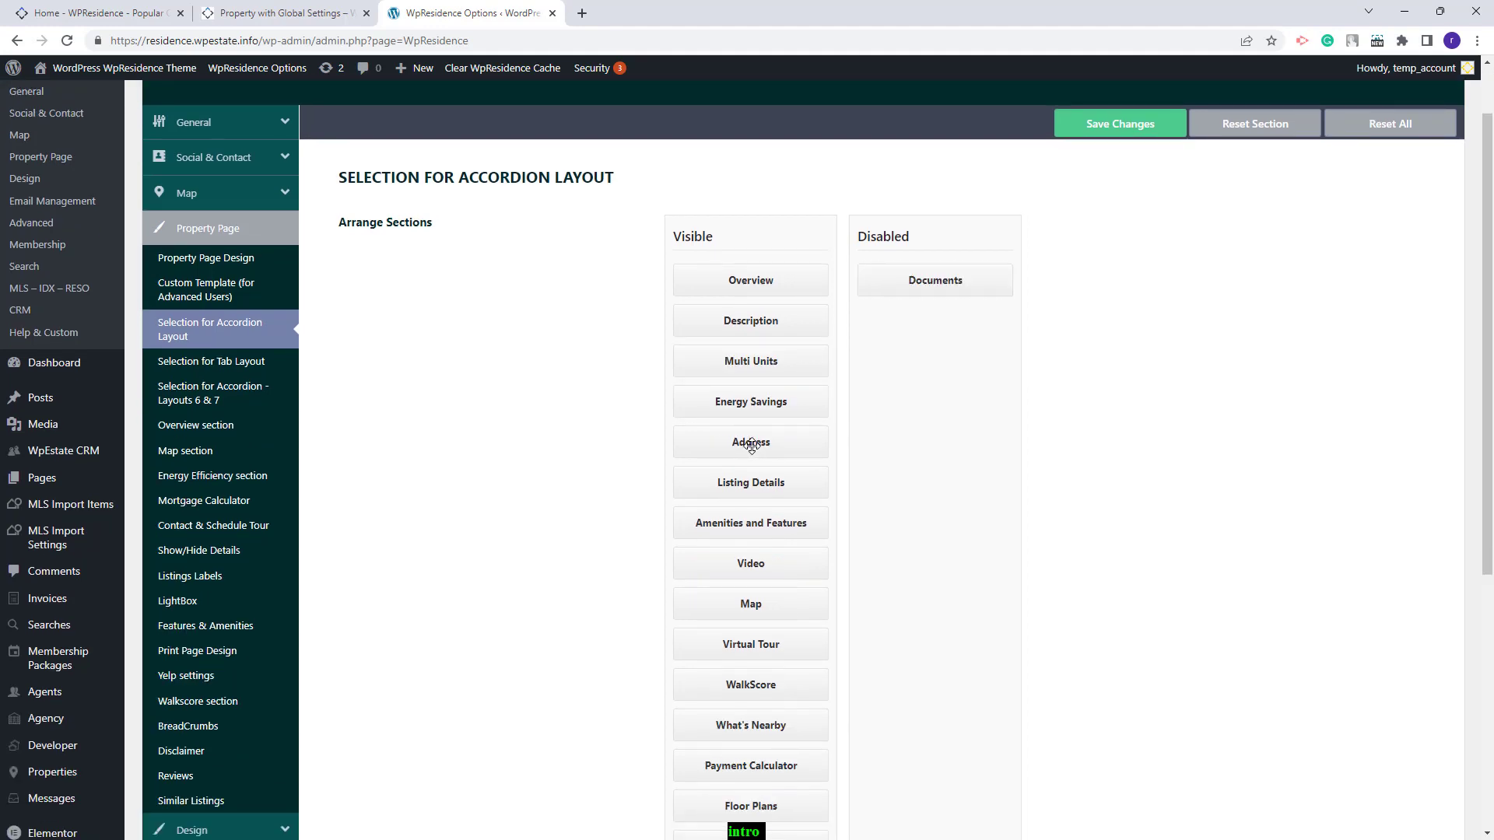
pyautogui.moveTo(751, 444); pyautogui.dragTo(930, 362)
pyautogui.moveTo(718, 483); pyautogui.dragTo(934, 366)
pyautogui.moveTo(711, 528); pyautogui.dragTo(933, 405)
# Step: Also disable WalkScore, Payment Calculator, Floor Plans, Page Views, Schedule Tour, Similar Listings and Reviews
pyautogui.moveTo(766, 566); pyautogui.dragTo(934, 533)
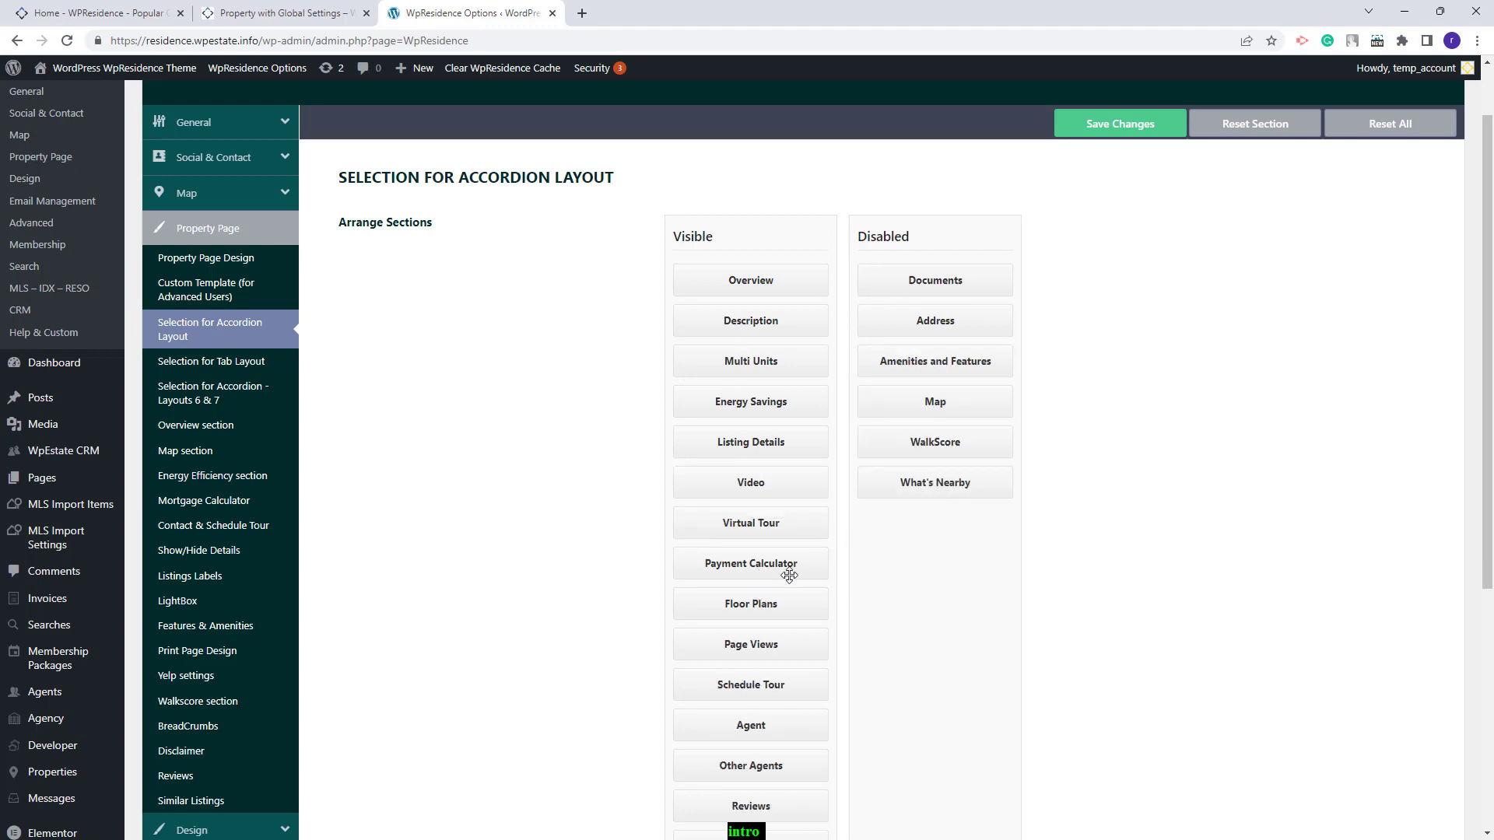
pyautogui.moveTo(788, 575); pyautogui.dragTo(934, 523)
pyautogui.moveTo(801, 567); pyautogui.dragTo(934, 563)
pyautogui.moveTo(751, 567); pyautogui.dragTo(933, 644)
pyautogui.moveTo(751, 685); pyautogui.dragTo(934, 684)
pyautogui.moveTo(751, 644); pyautogui.dragTo(933, 725)
pyautogui.moveTo(751, 604); pyautogui.dragTo(933, 766)
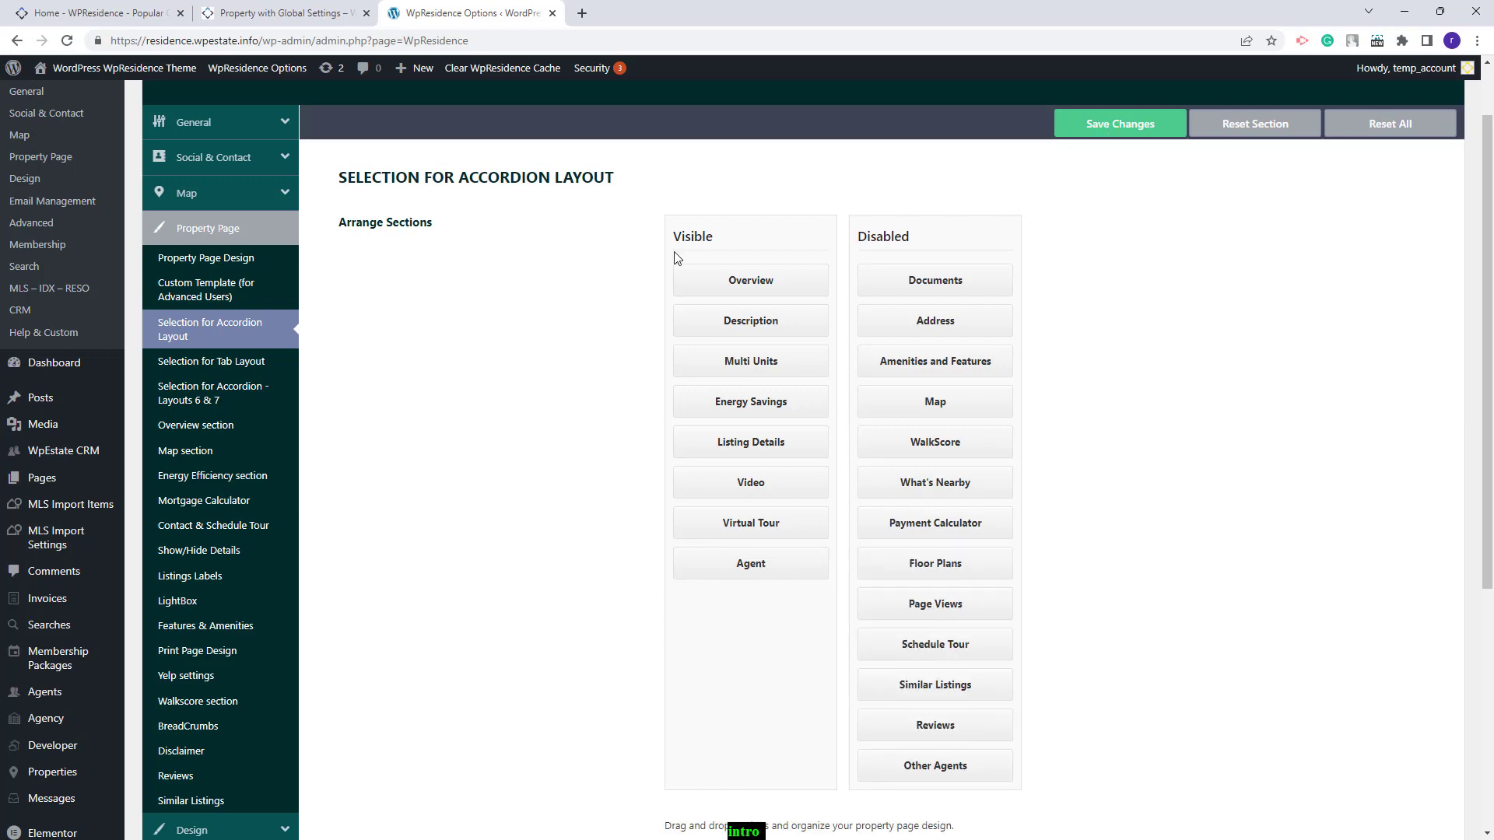
pyautogui.hotkey('ctrl', 'shift', 'Tab')
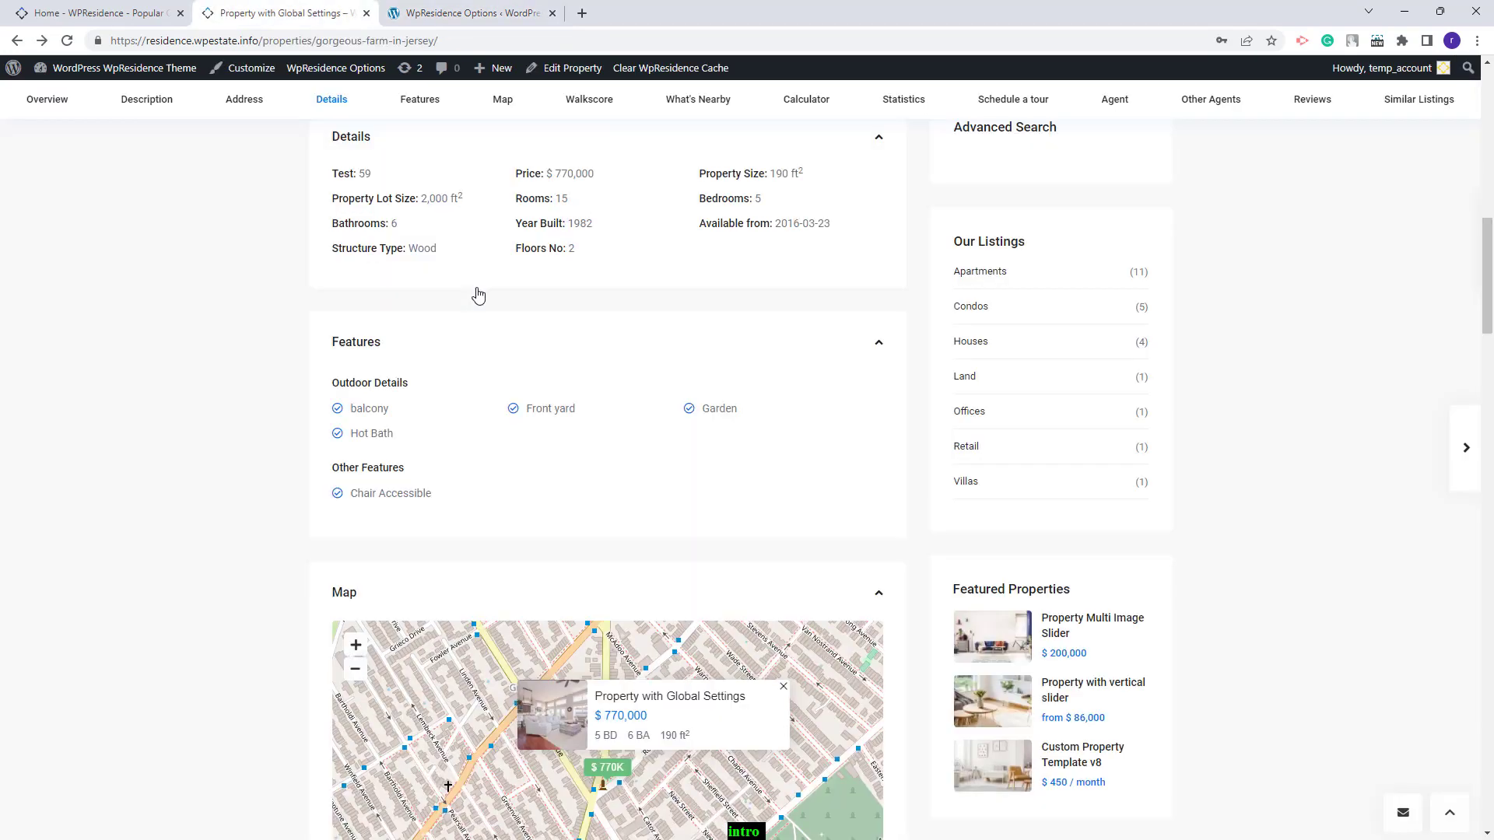
# Step: Reload the property page to confirm only Overview, Description, Details and Agent remain, then return to WpResidence Options
pyautogui.click(67, 41)
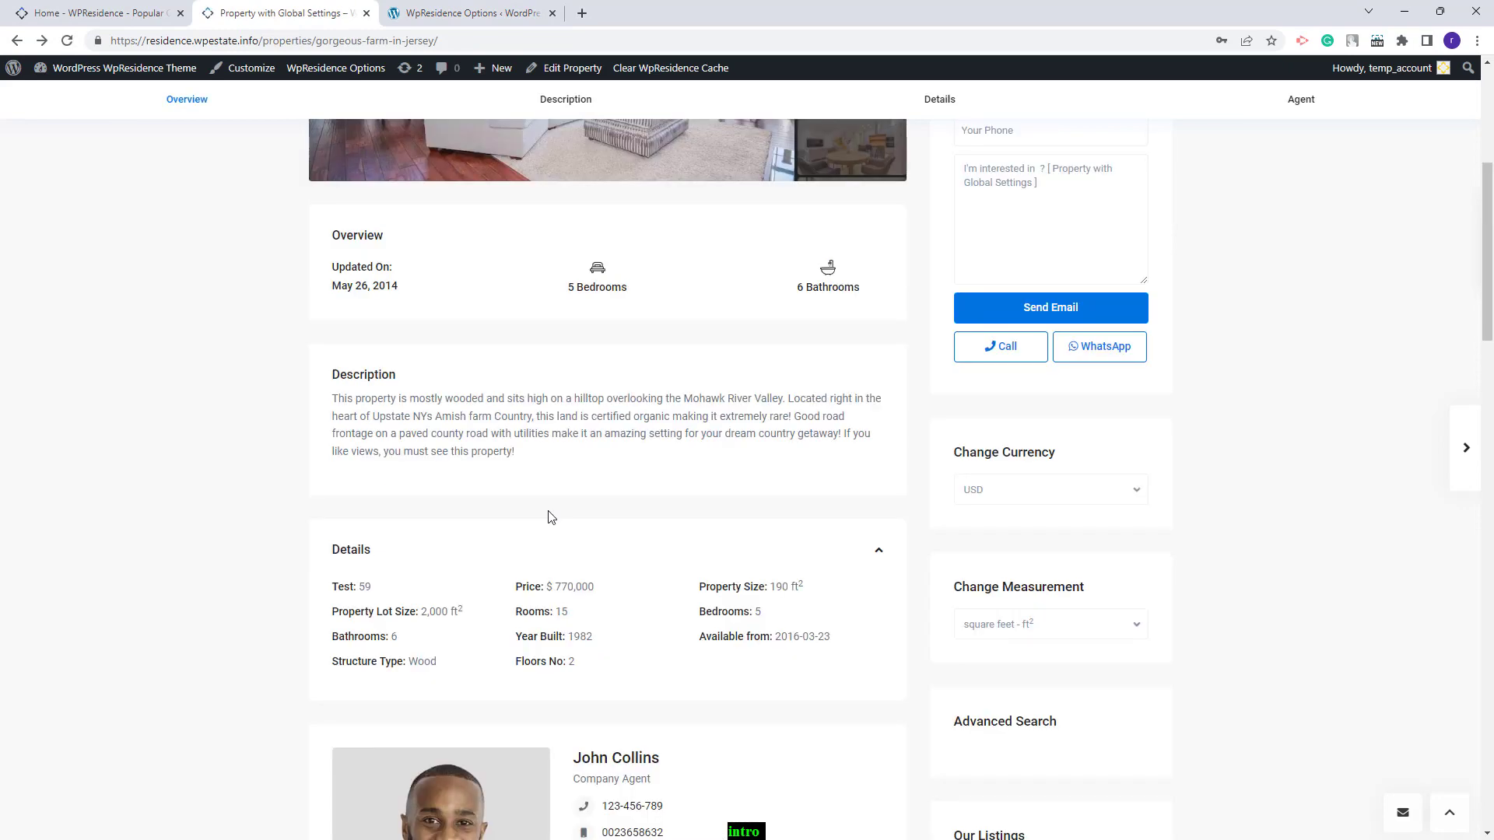
pyautogui.click(428, 6)
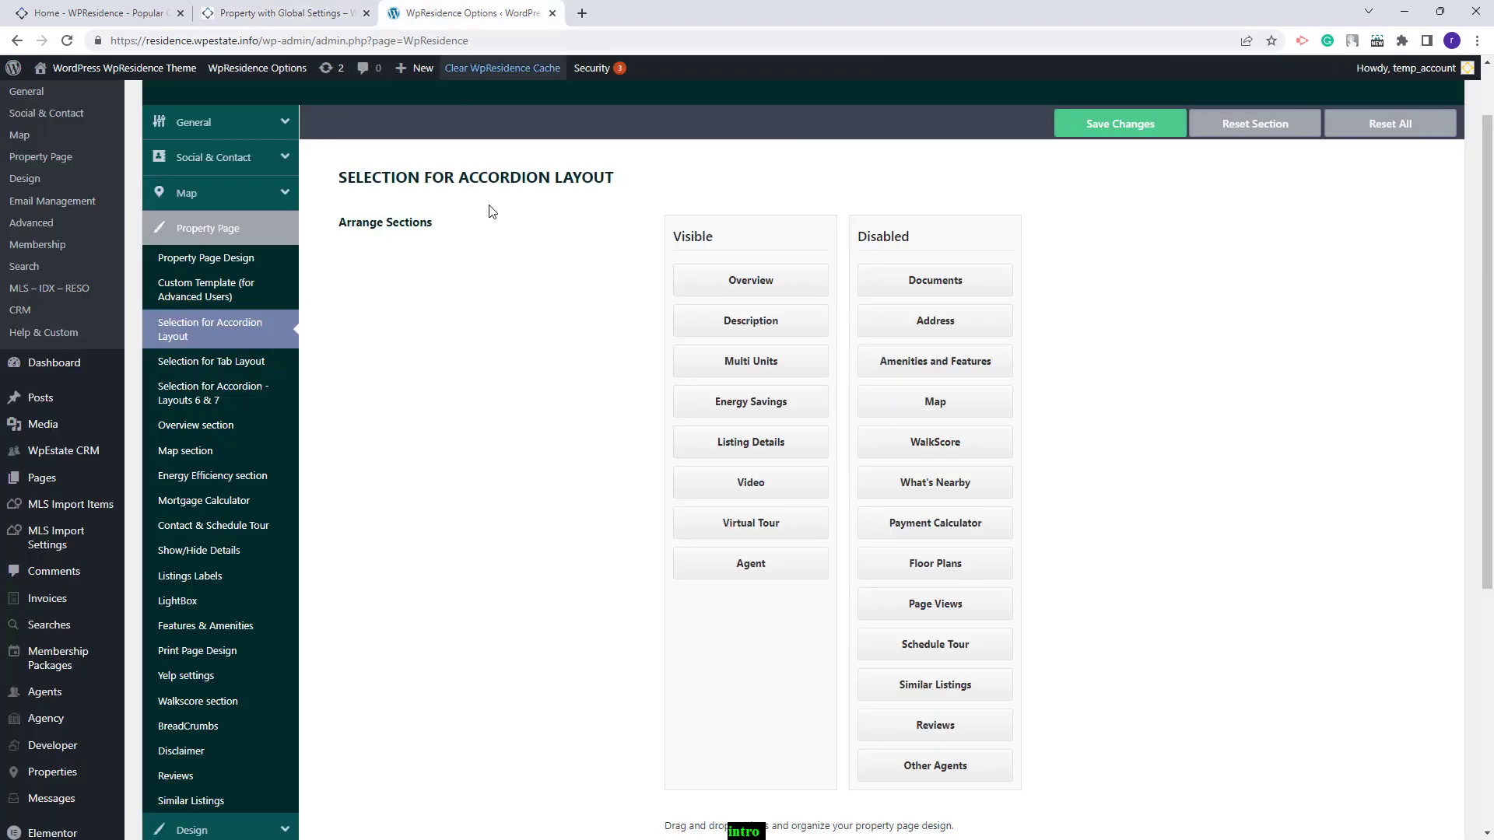
# Step: In Property Page Design, show content as tabs and bring up the Selection for Tab Layout arrangement
pyautogui.click(185, 256)
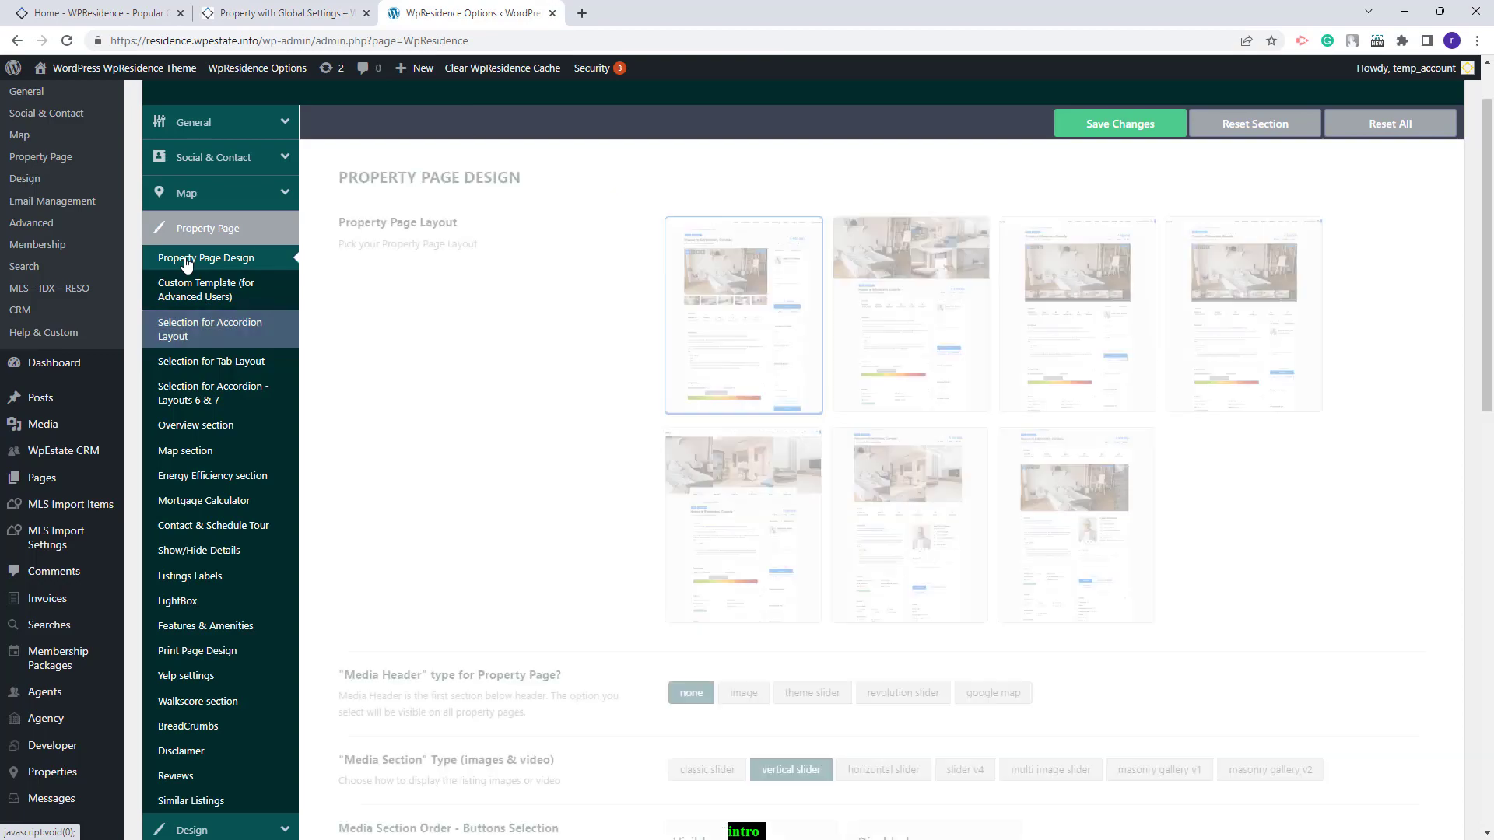
pyautogui.scroll(-1, 545, 440)
pyautogui.scroll(-9, 617, 442)
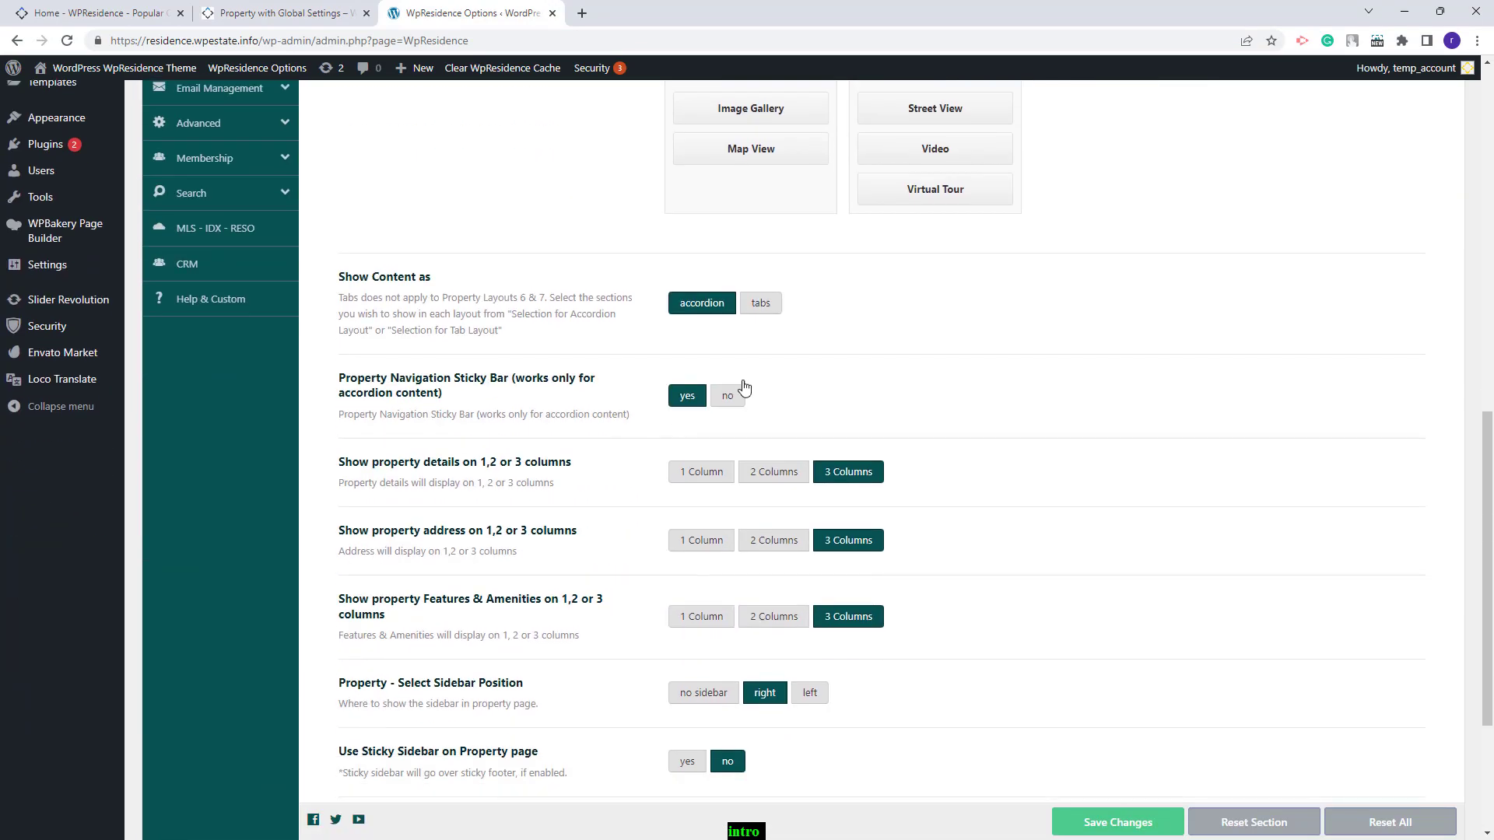
pyautogui.click(760, 303)
pyautogui.scroll(9, 1027, 362)
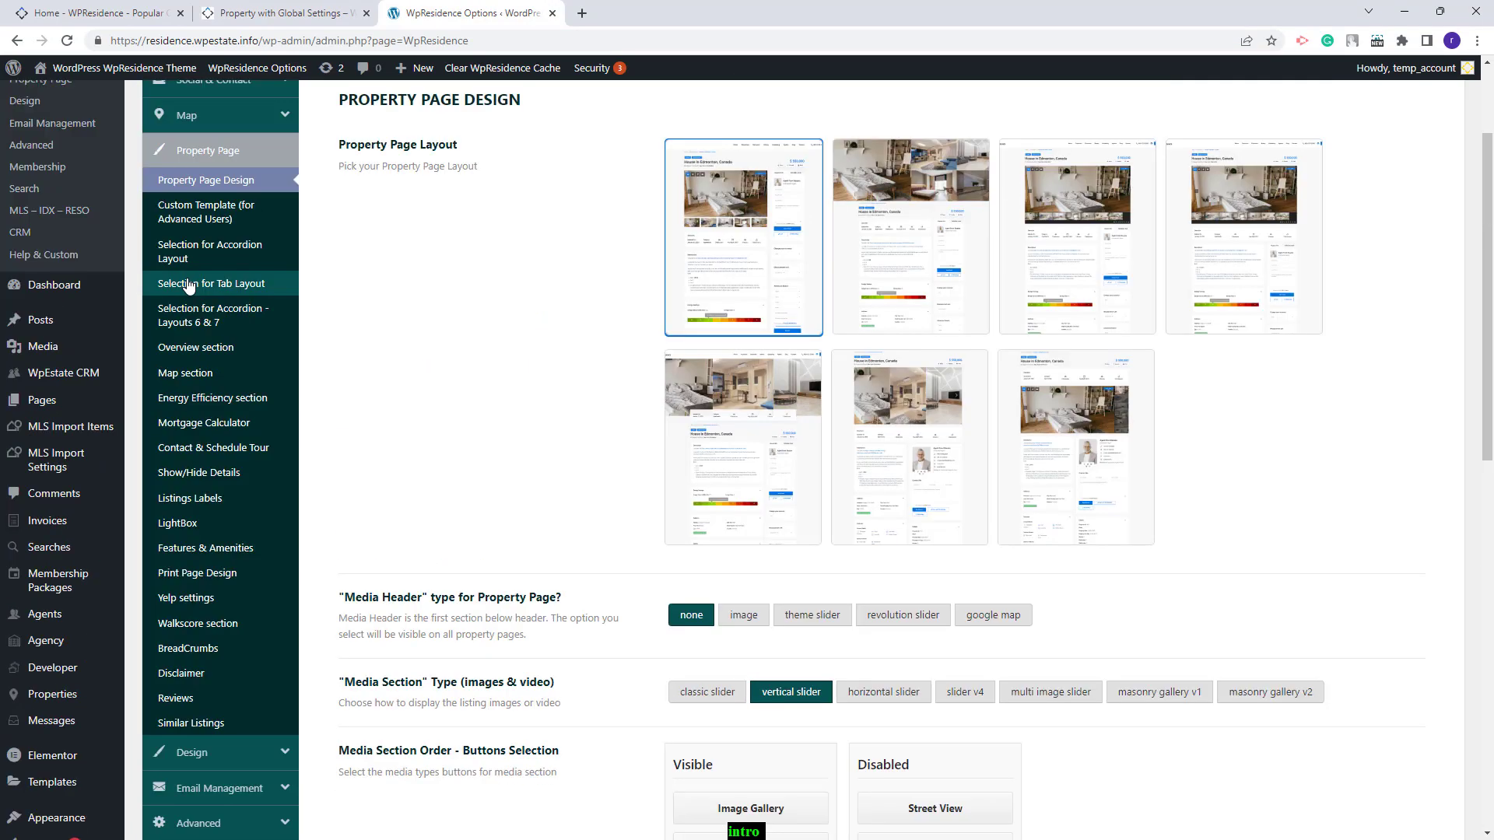
pyautogui.click(247, 287)
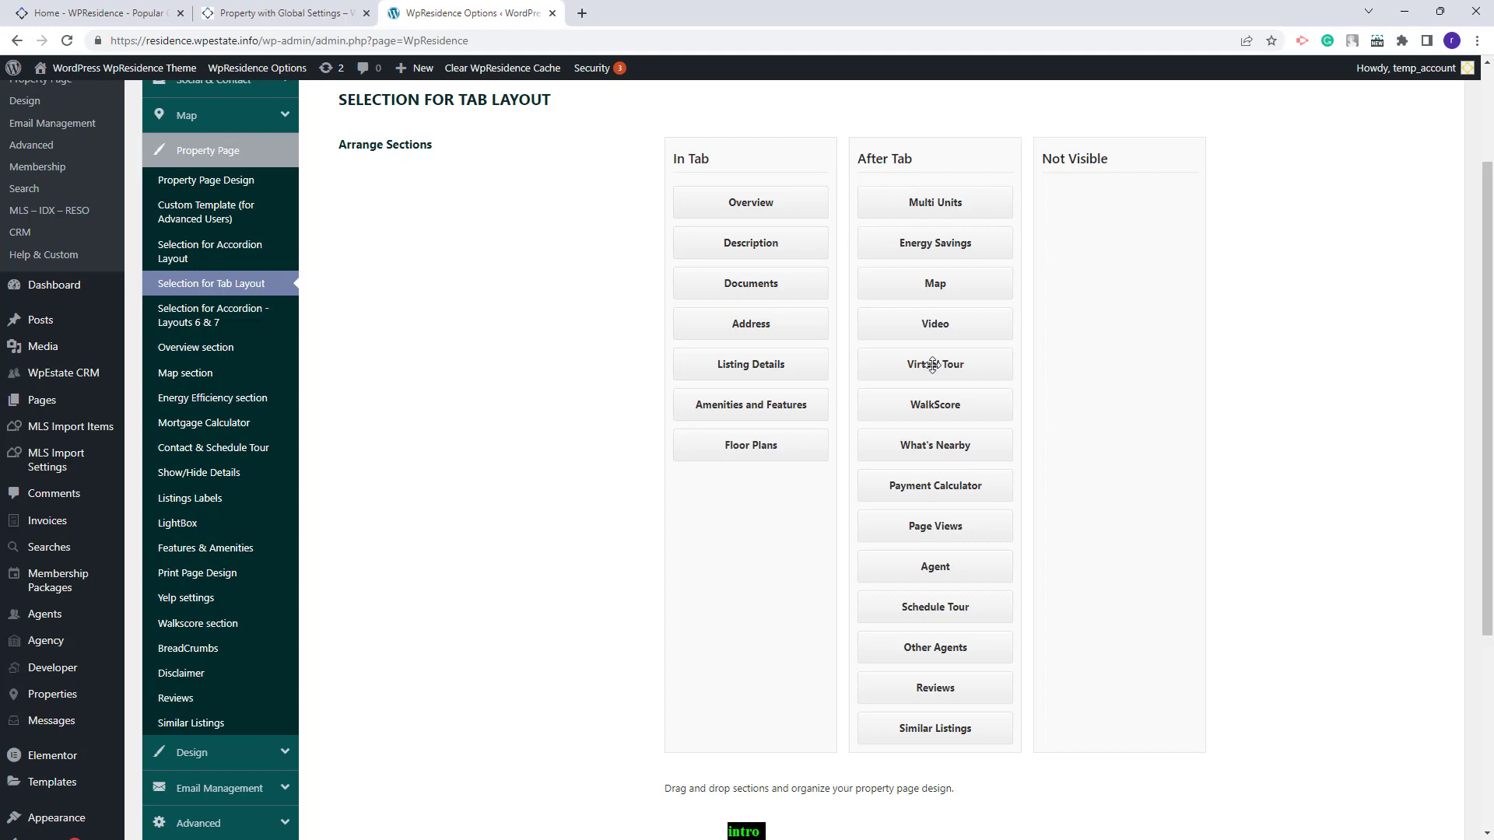
# Step: Move Energy Savings, Multi Units, Video, Page Views, Schedule Tour and other extras to Not Visible, and save
pyautogui.moveTo(899, 246); pyautogui.dragTo(1120, 204)
pyautogui.moveTo(910, 203); pyautogui.dragTo(1121, 244)
pyautogui.moveTo(934, 243); pyautogui.dragTo(1119, 324)
pyautogui.moveTo(935, 283); pyautogui.dragTo(1120, 364)
pyautogui.moveTo(935, 242); pyautogui.dragTo(1119, 404)
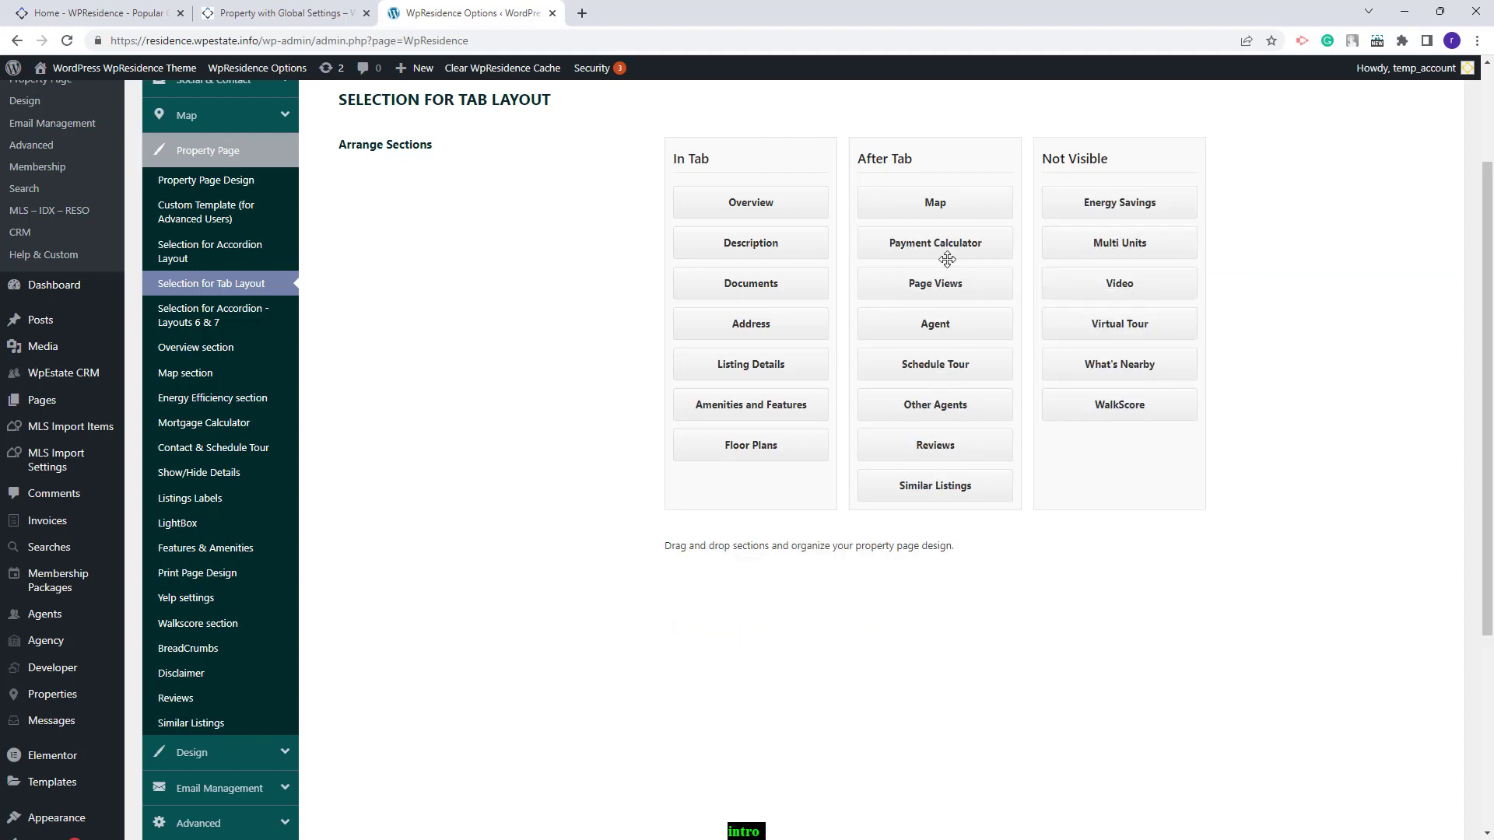
pyautogui.moveTo(928, 288); pyautogui.dragTo(1105, 407)
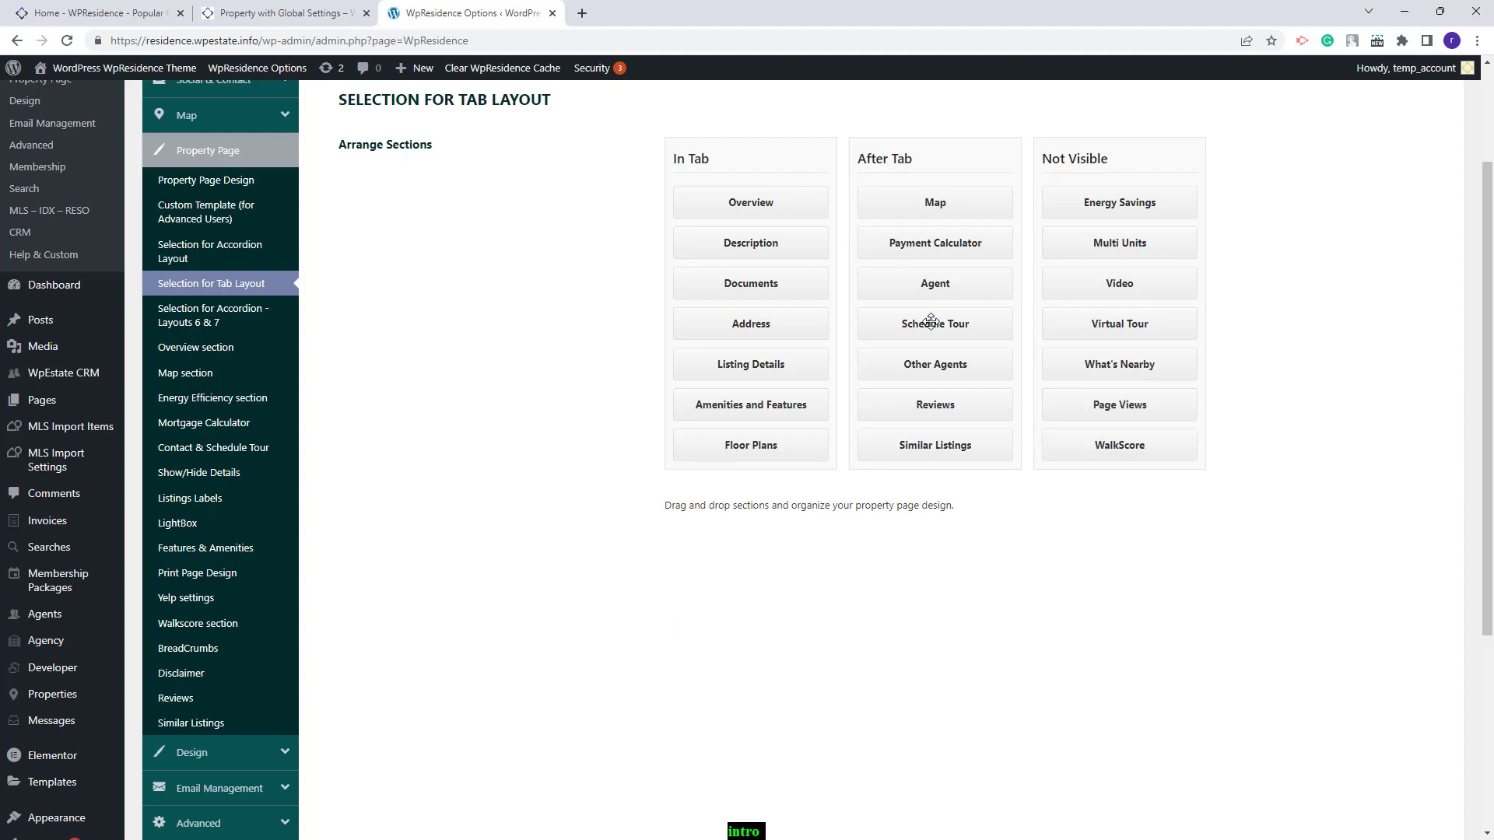
pyautogui.moveTo(932, 325); pyautogui.dragTo(1072, 404)
pyautogui.moveTo(1072, 405); pyautogui.dragTo(1073, 436)
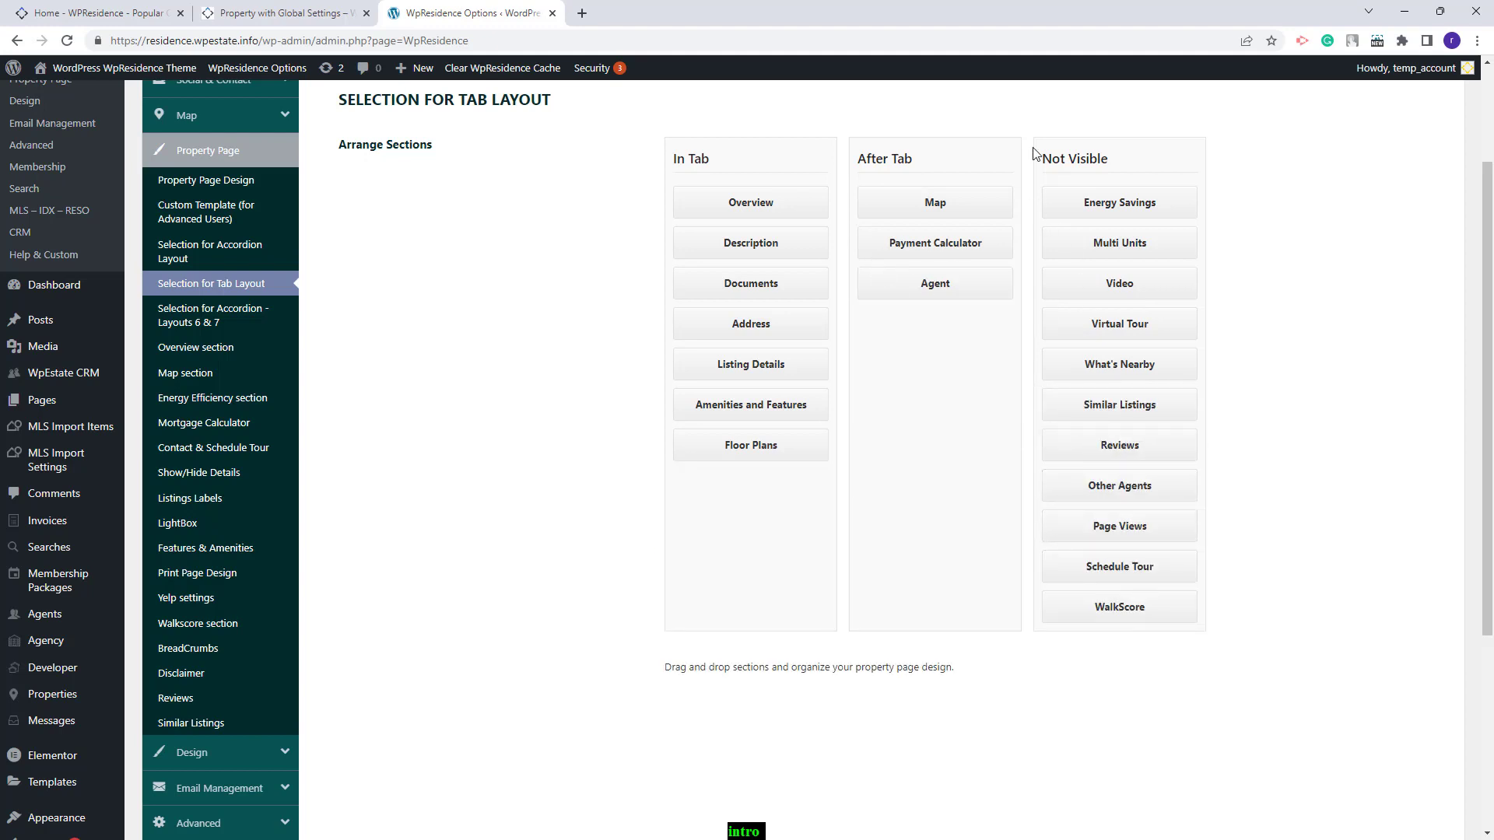
pyautogui.scroll(2, 1259, 398)
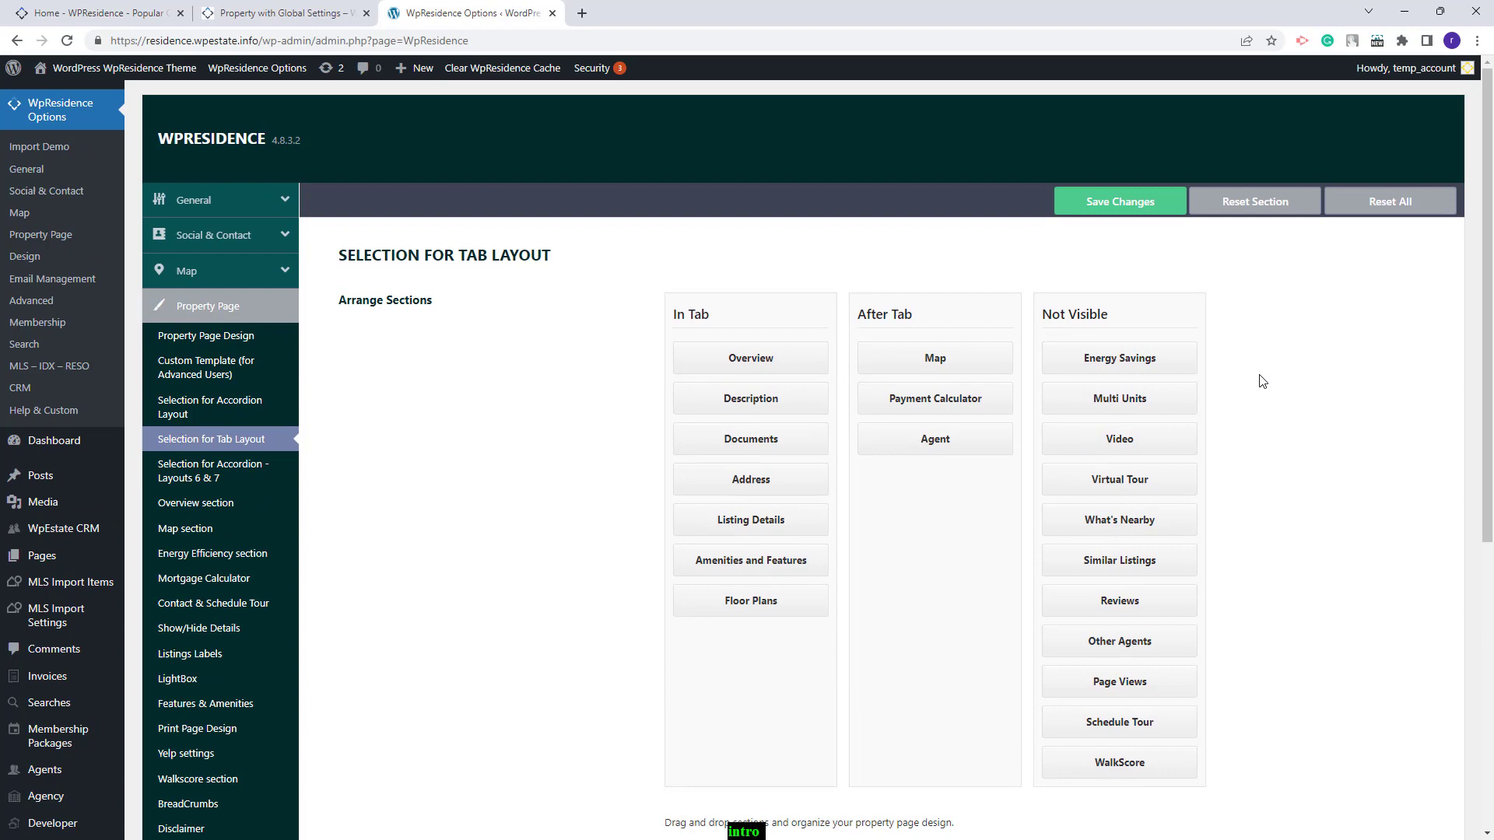
pyautogui.click(1100, 201)
# Step: Reload the property page and view the Description, Documents, Address and Details tabs
pyautogui.hotkey('ctrl', 'shift', 'Tab')
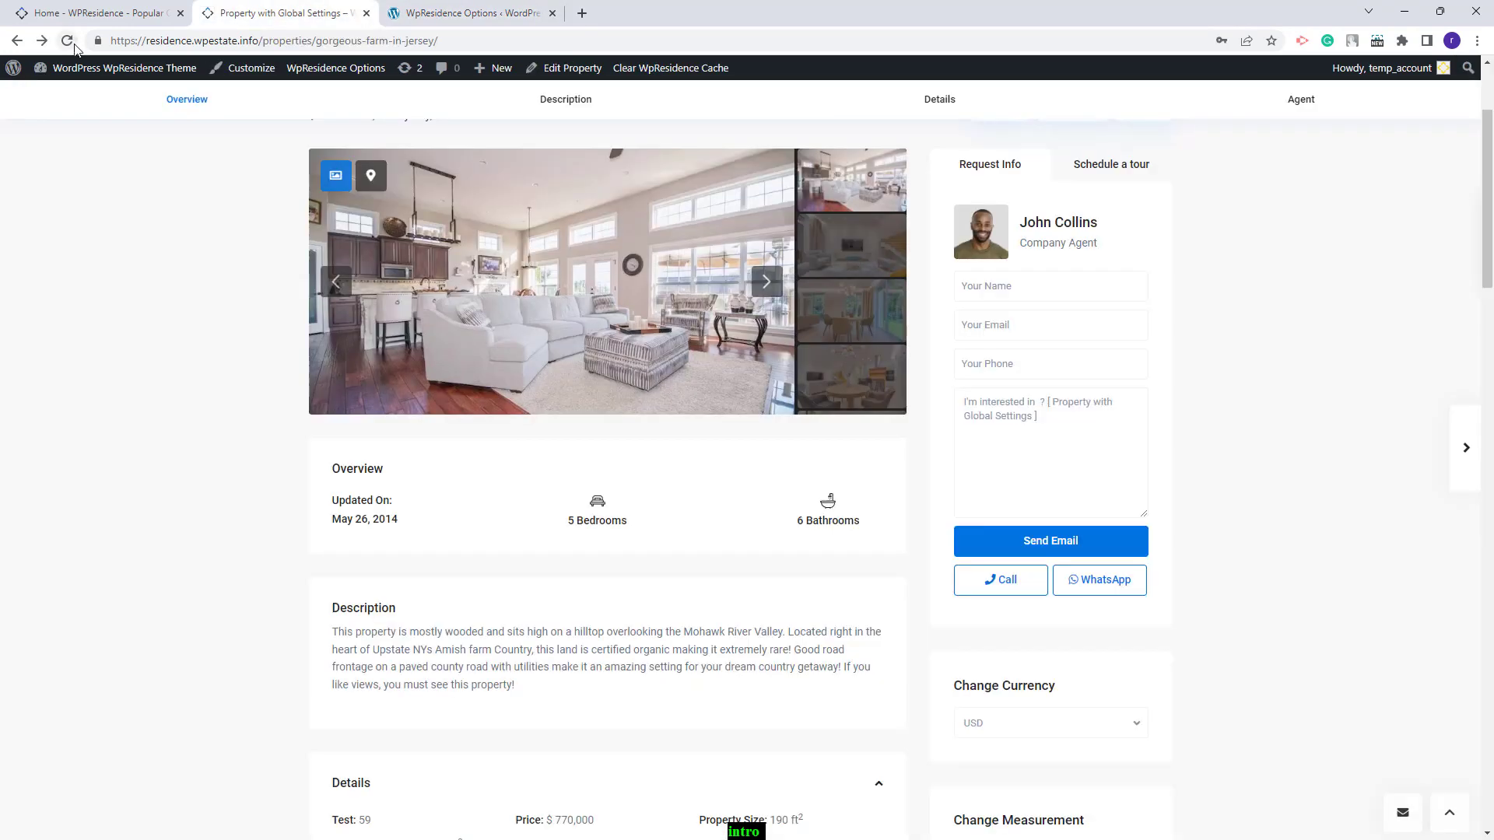
pyautogui.press('F5')
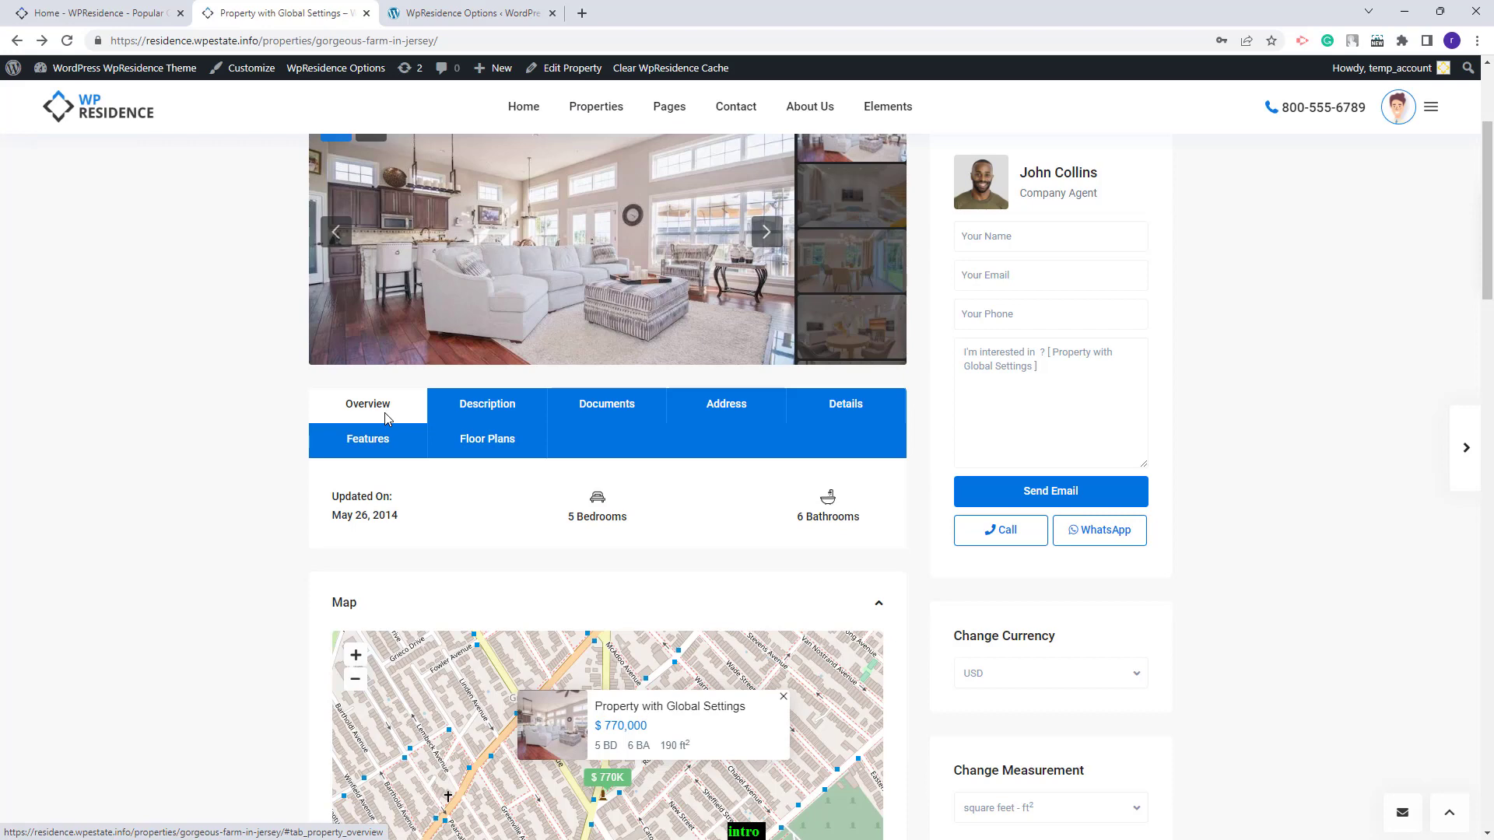
pyautogui.click(500, 406)
pyautogui.click(610, 405)
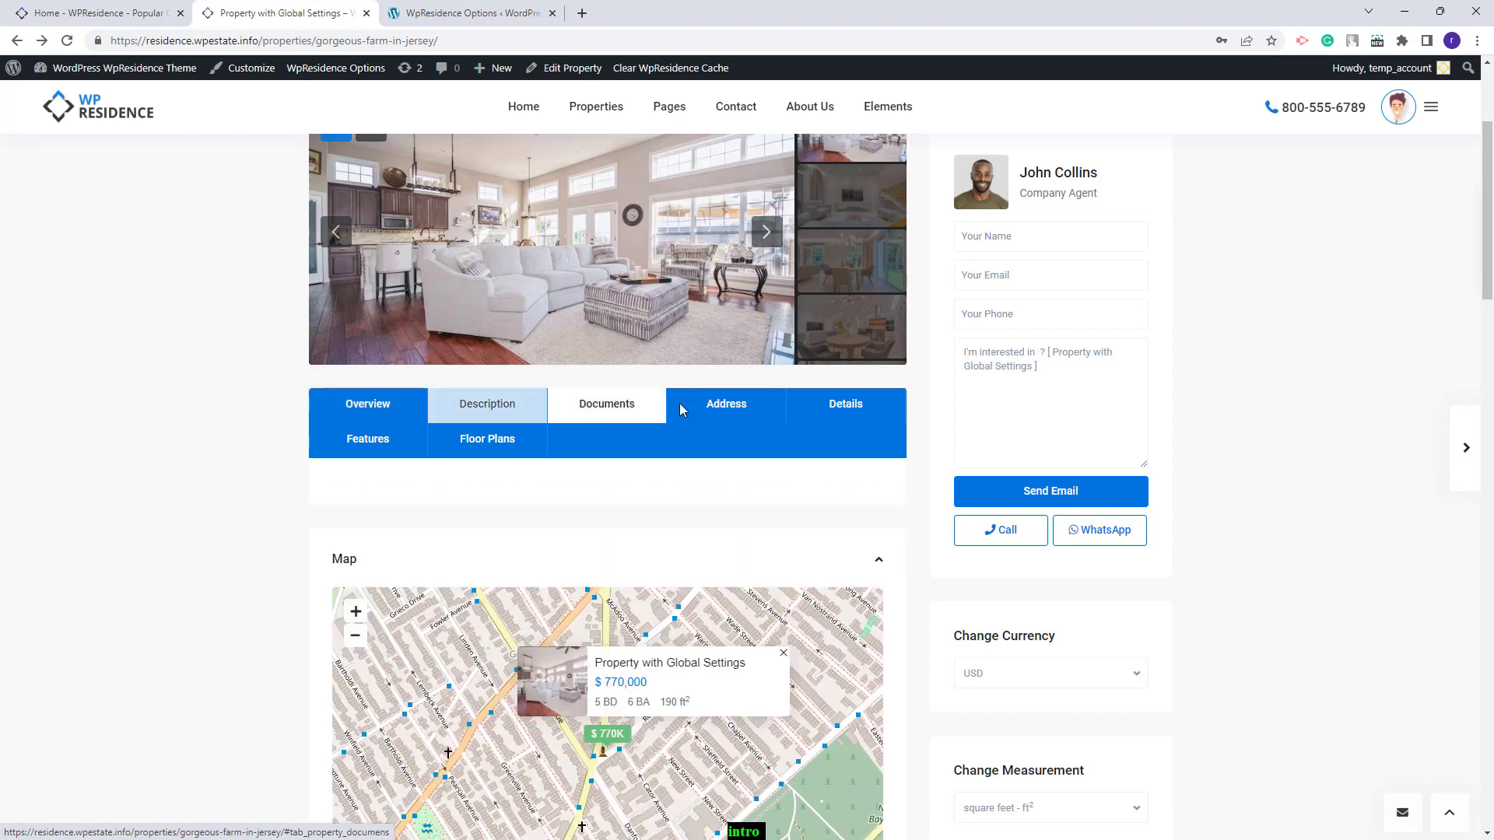
pyautogui.click(681, 403)
pyautogui.click(805, 400)
# Step: Scroll through the Map, Calculator and agent card sections, then return to WpResidence Options
pyautogui.scroll(-2, 804, 400)
pyautogui.scroll(-2, 708, 530)
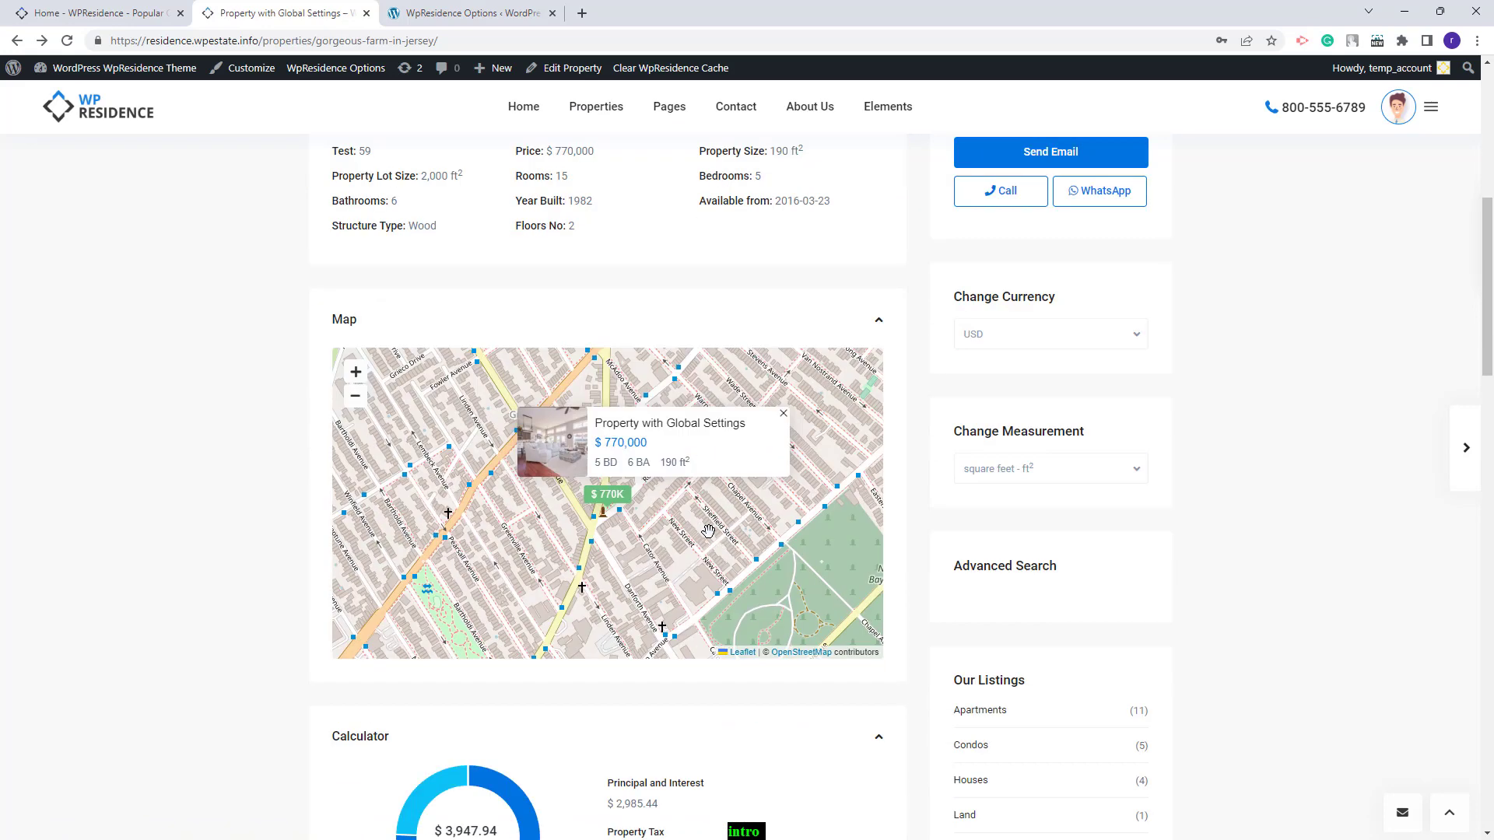
pyautogui.scroll(-6, 708, 530)
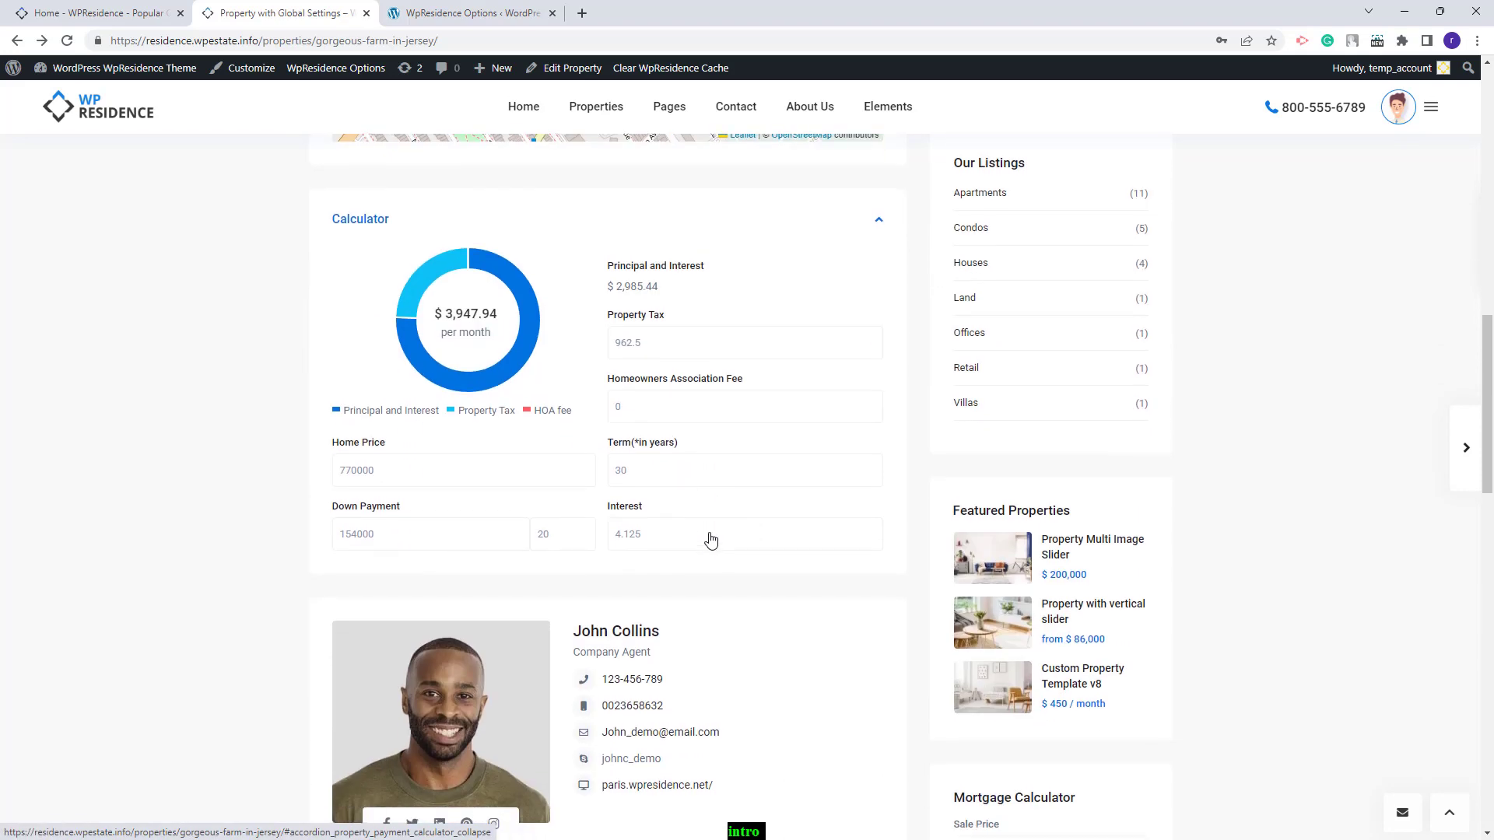
pyautogui.scroll(-4, 711, 539)
pyautogui.scroll(10, 532, 398)
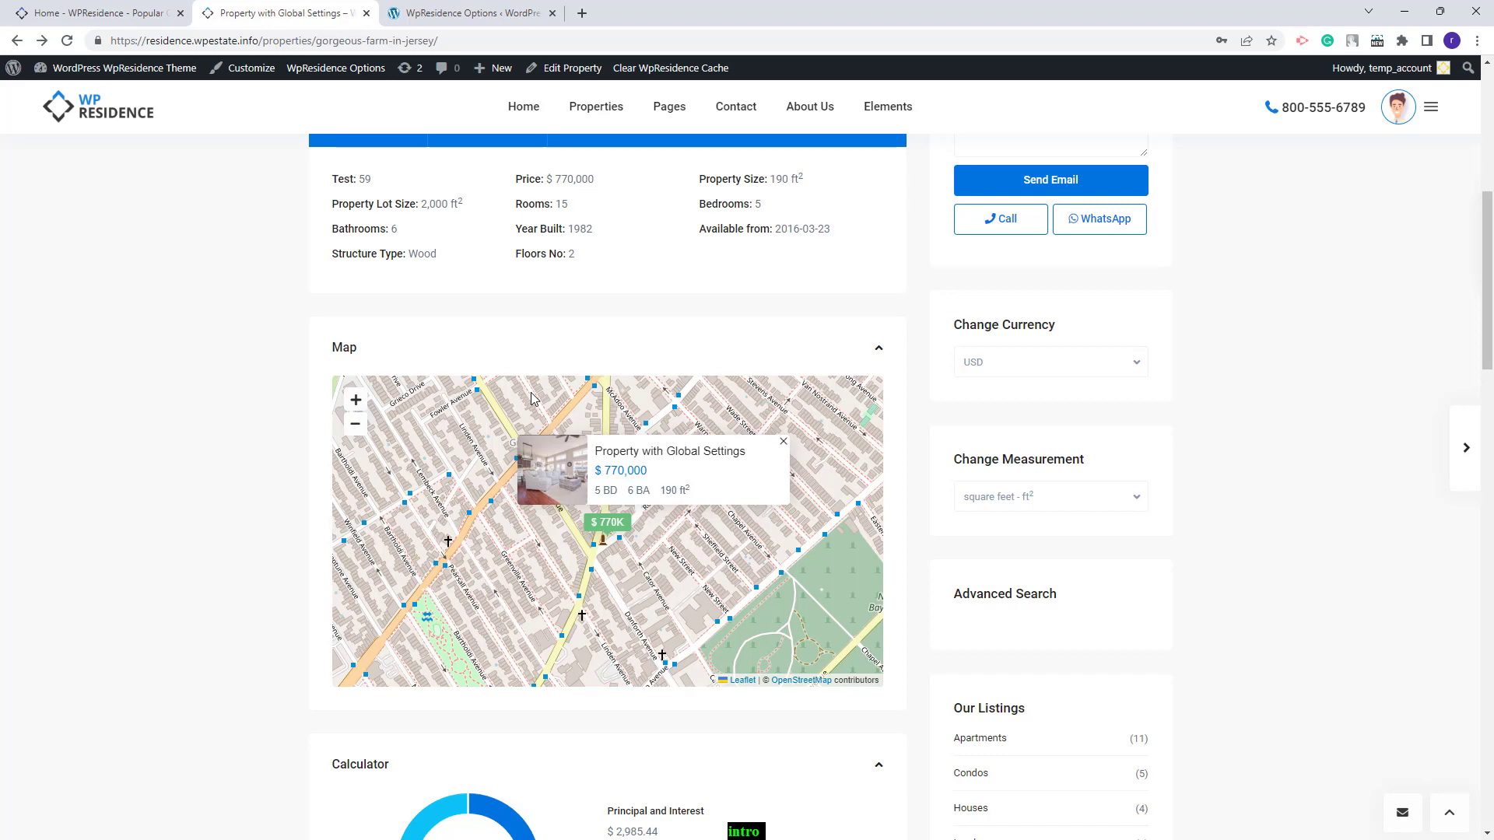
pyautogui.scroll(7, 532, 398)
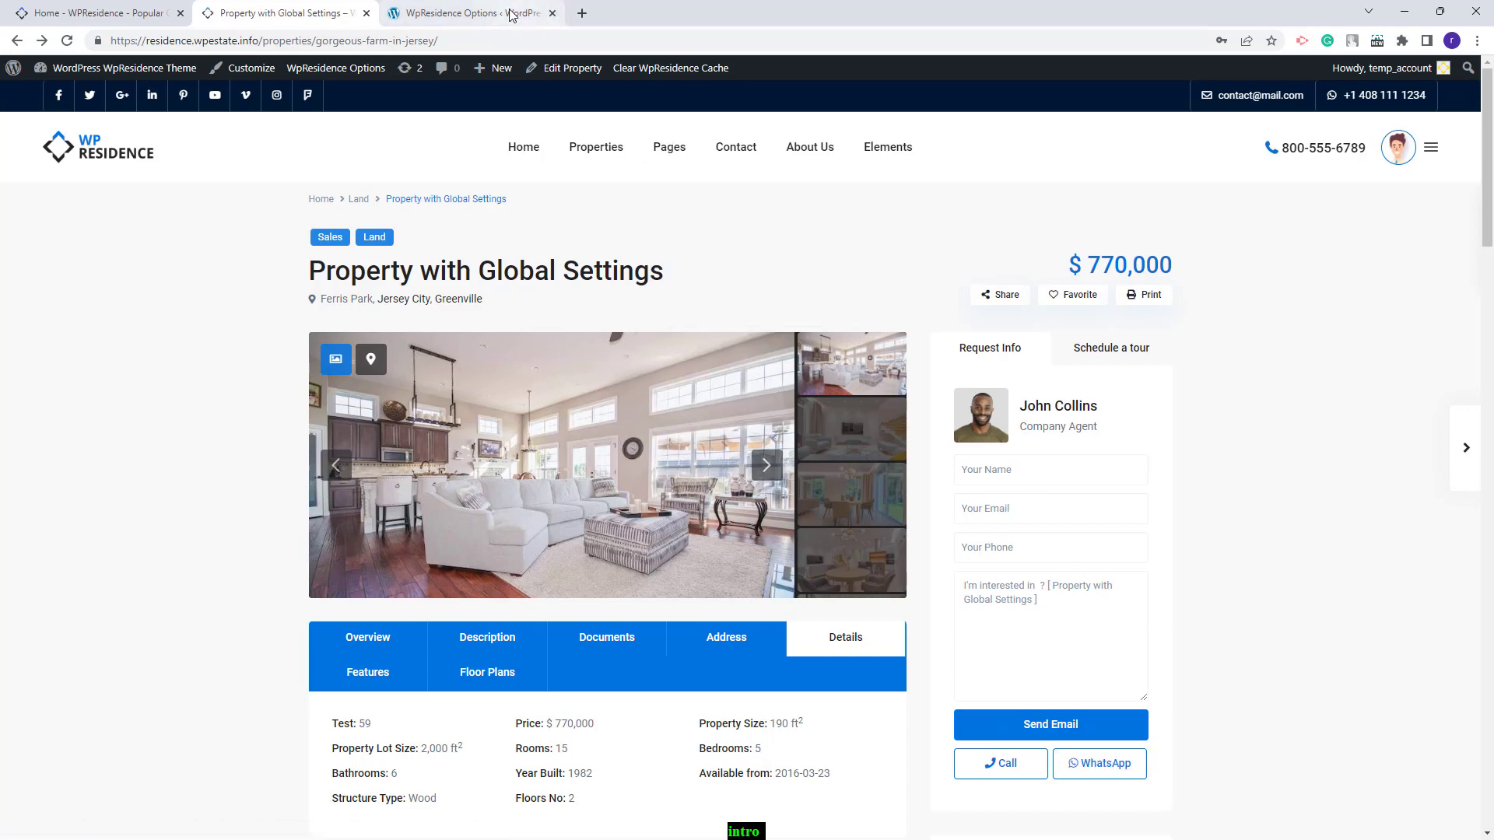
pyautogui.click(483, 13)
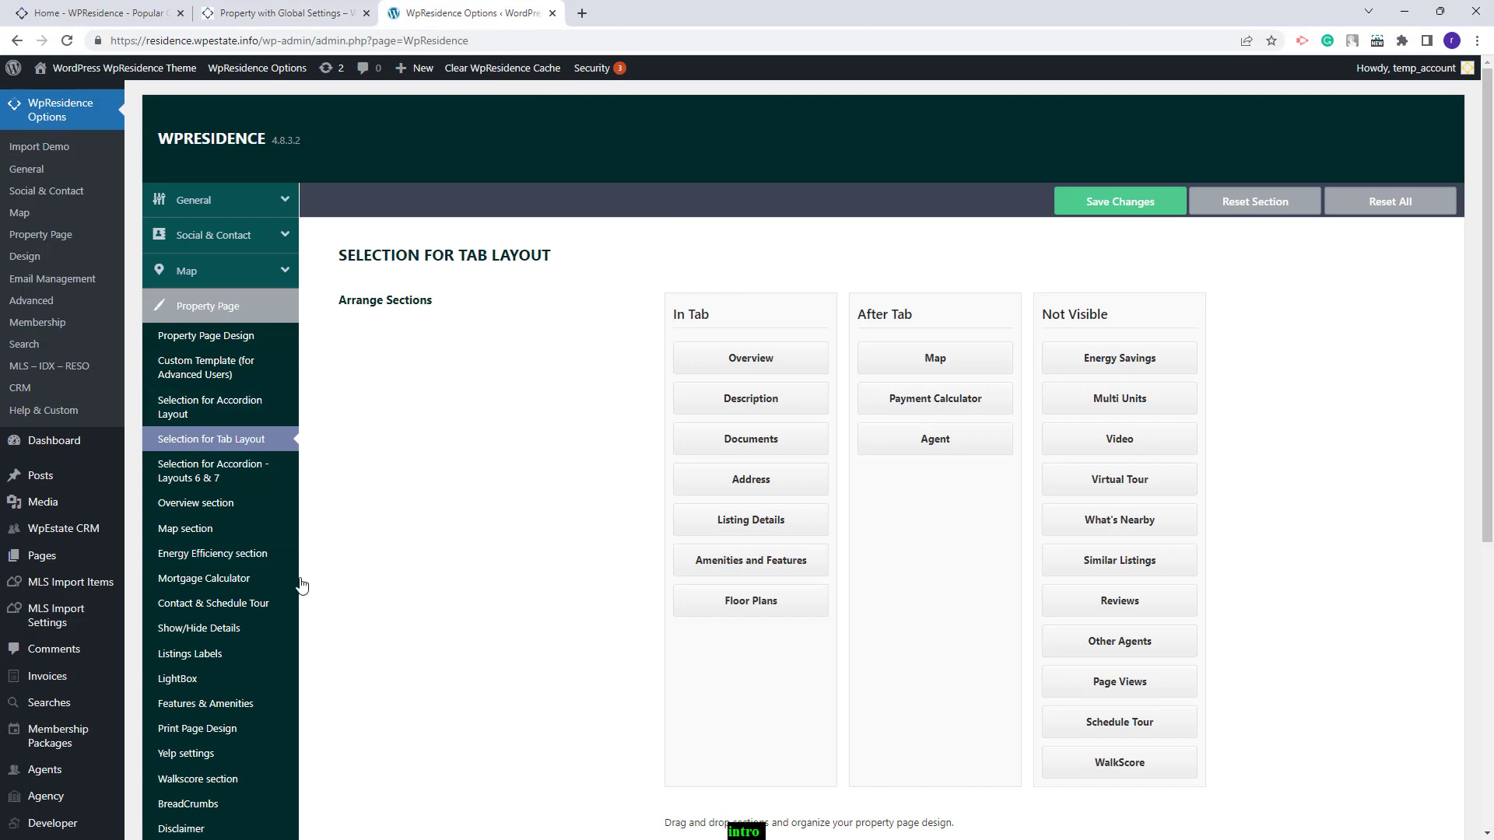
# Step: Open the Contact & Schedule Tour settings and compare them with the property page's agent contact section
pyautogui.click(221, 611)
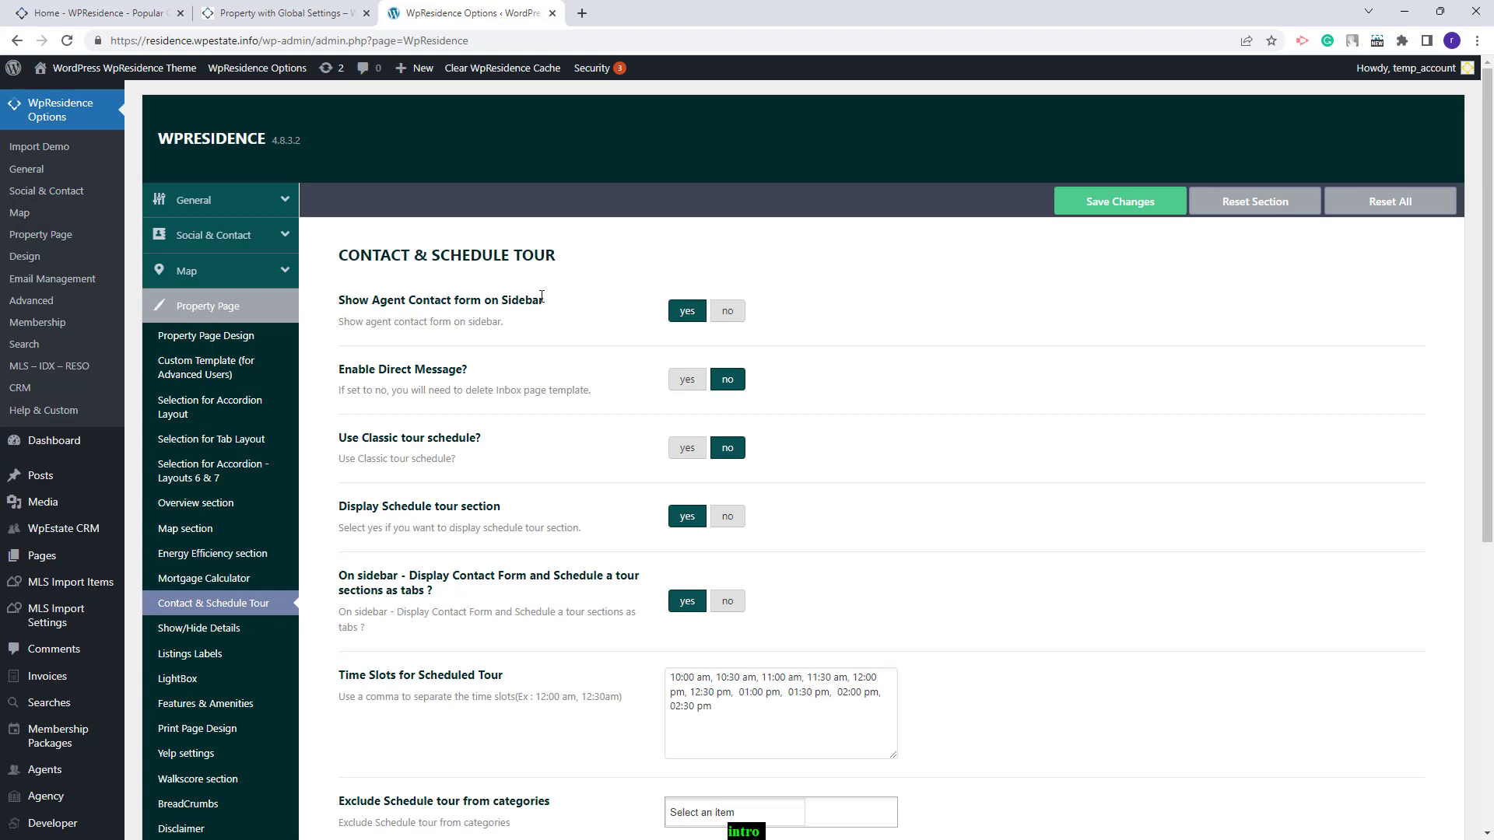
pyautogui.hotkey('ctrl', 'shift', 'Tab')
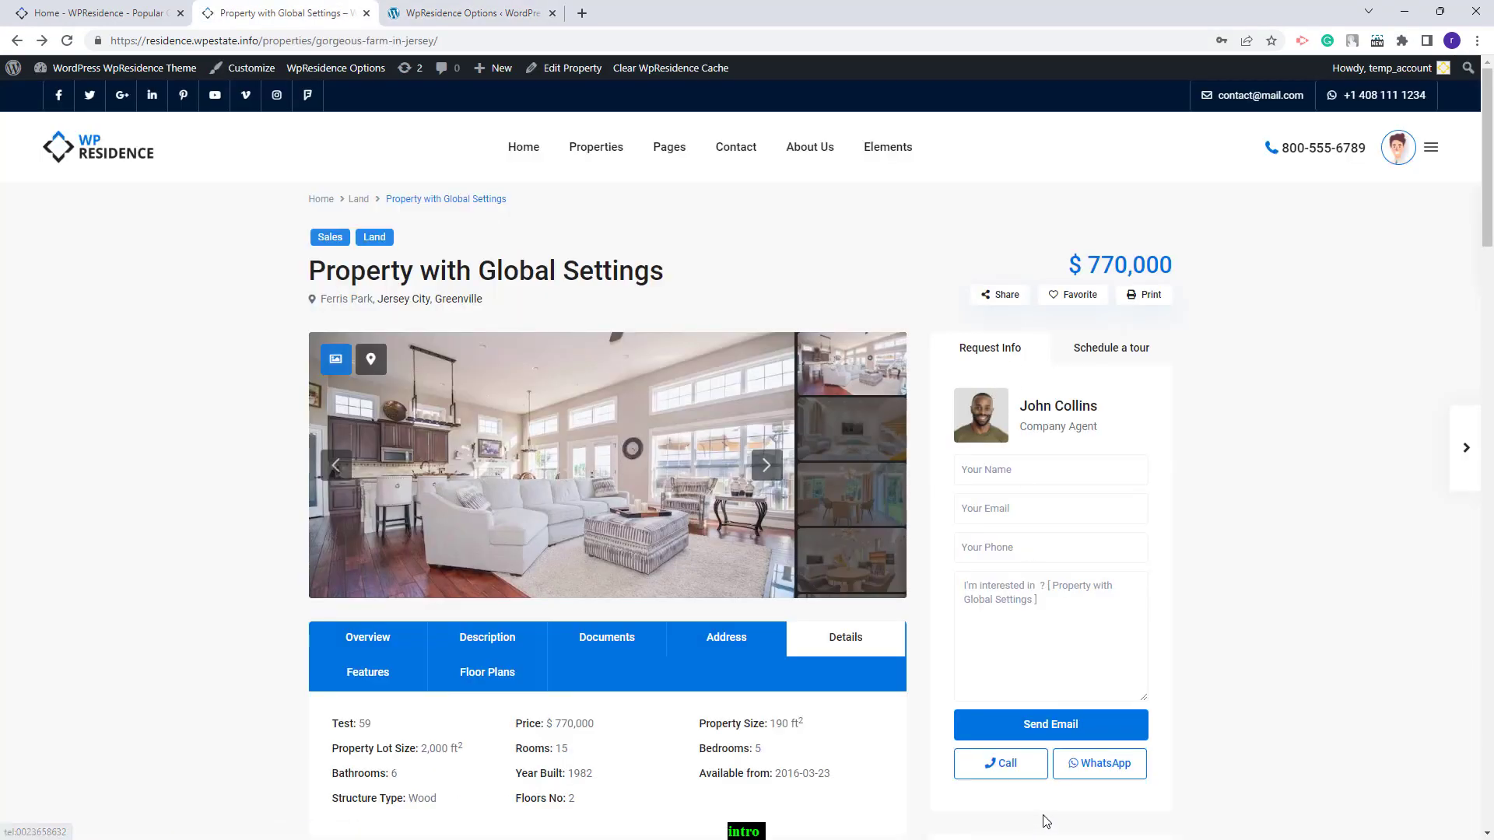
pyautogui.scroll(-10, 508, 572)
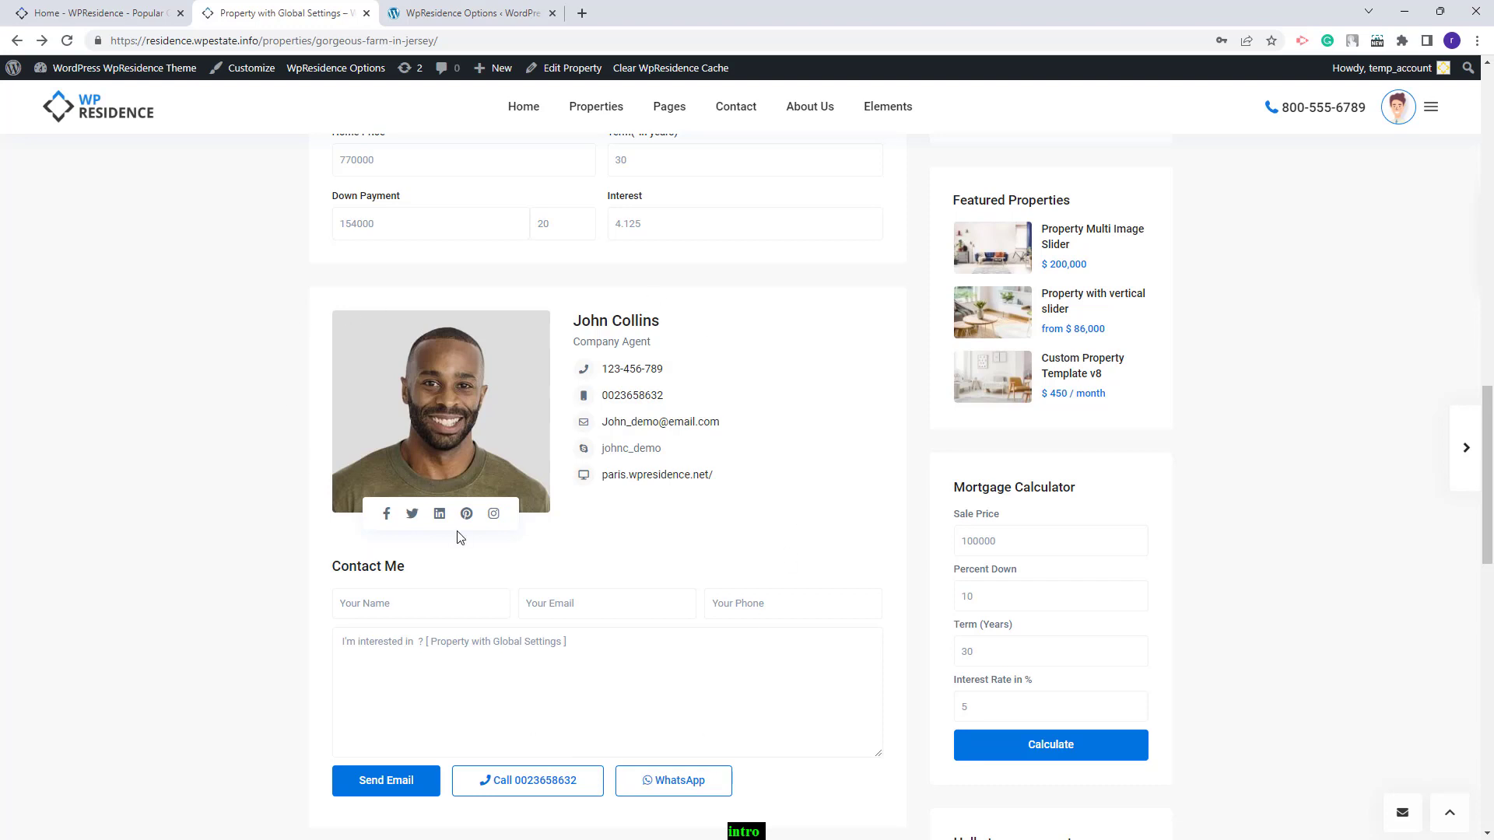
pyautogui.scroll(15, 776, 399)
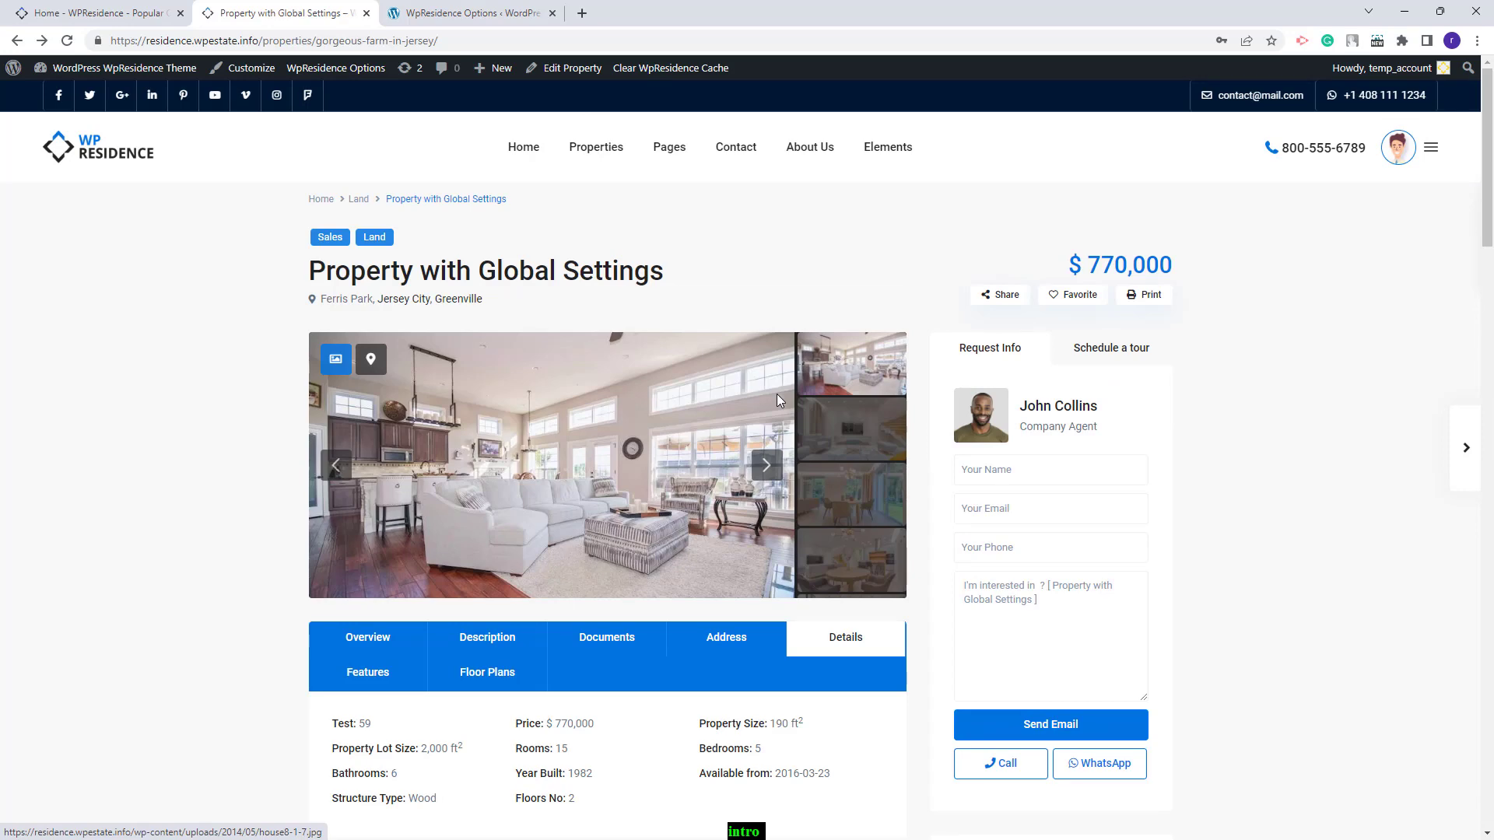
# Step: Save Property Page Design with content shown as tabs and no sidebar, then preview the property page
pyautogui.hotkey('ctrl', 'Tab')
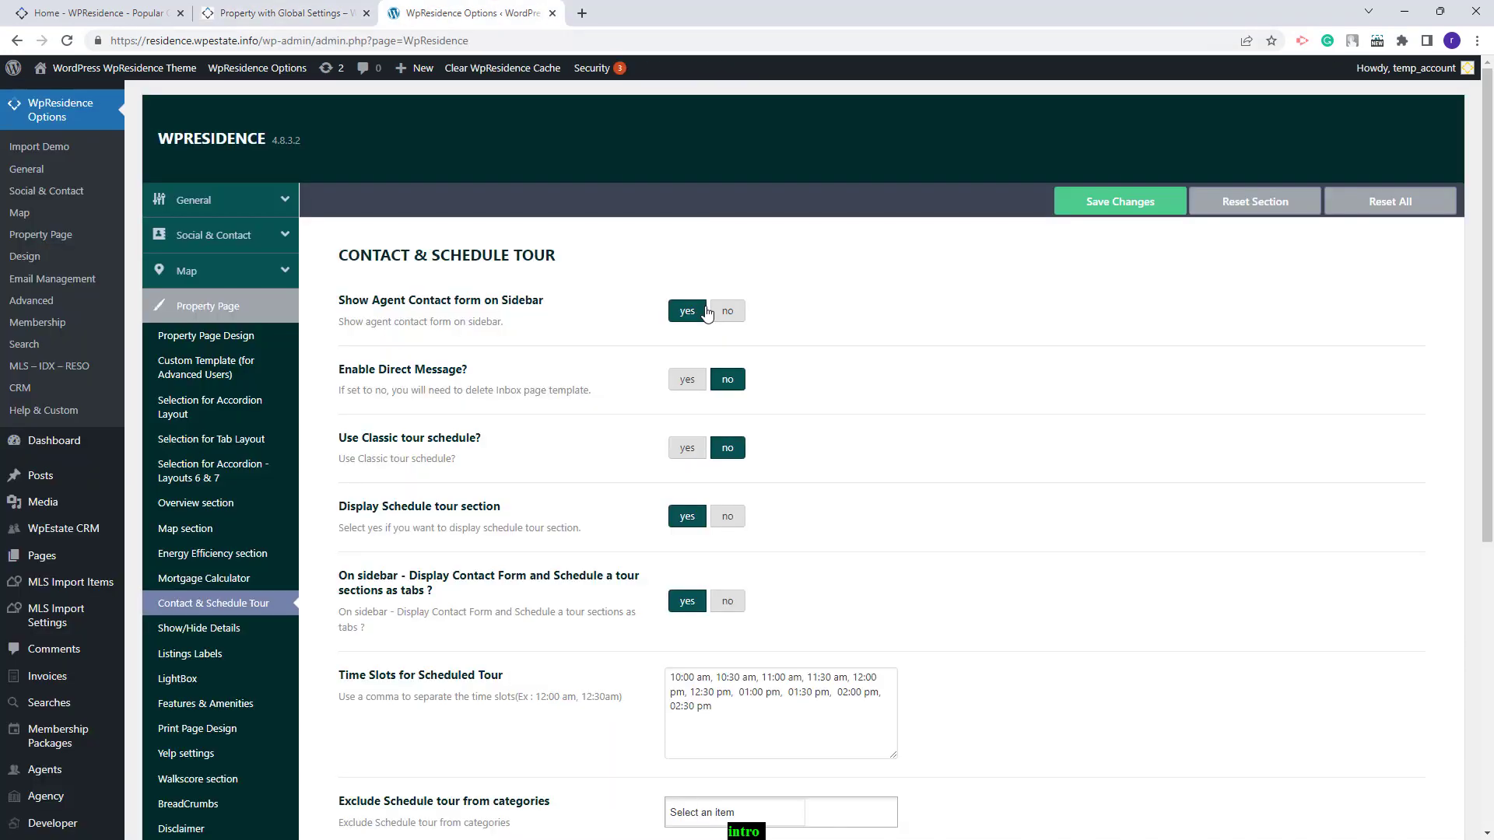
pyautogui.click(183, 337)
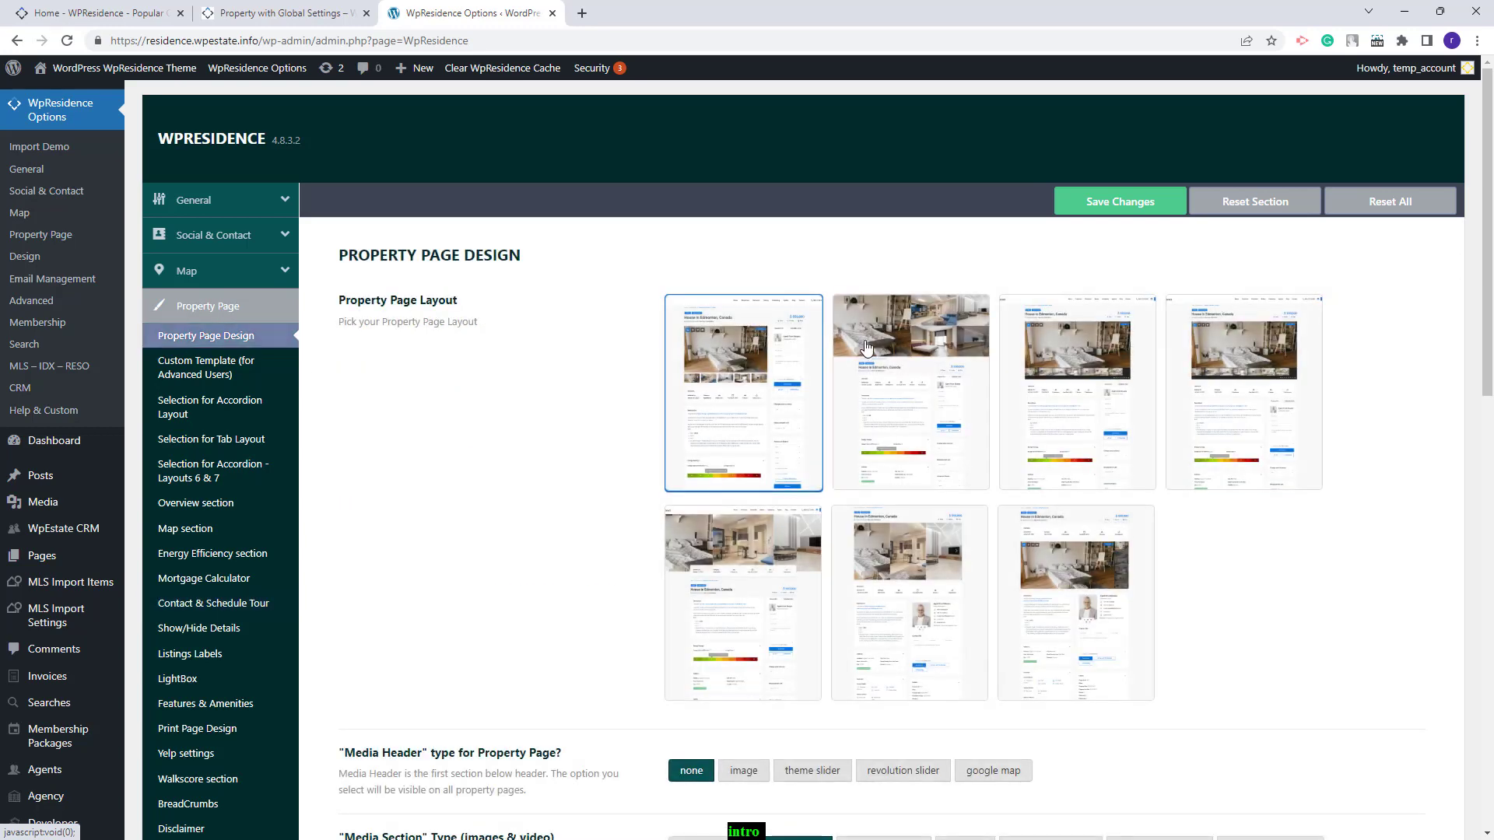
pyautogui.scroll(-3, 575, 449)
pyautogui.scroll(-10, 576, 449)
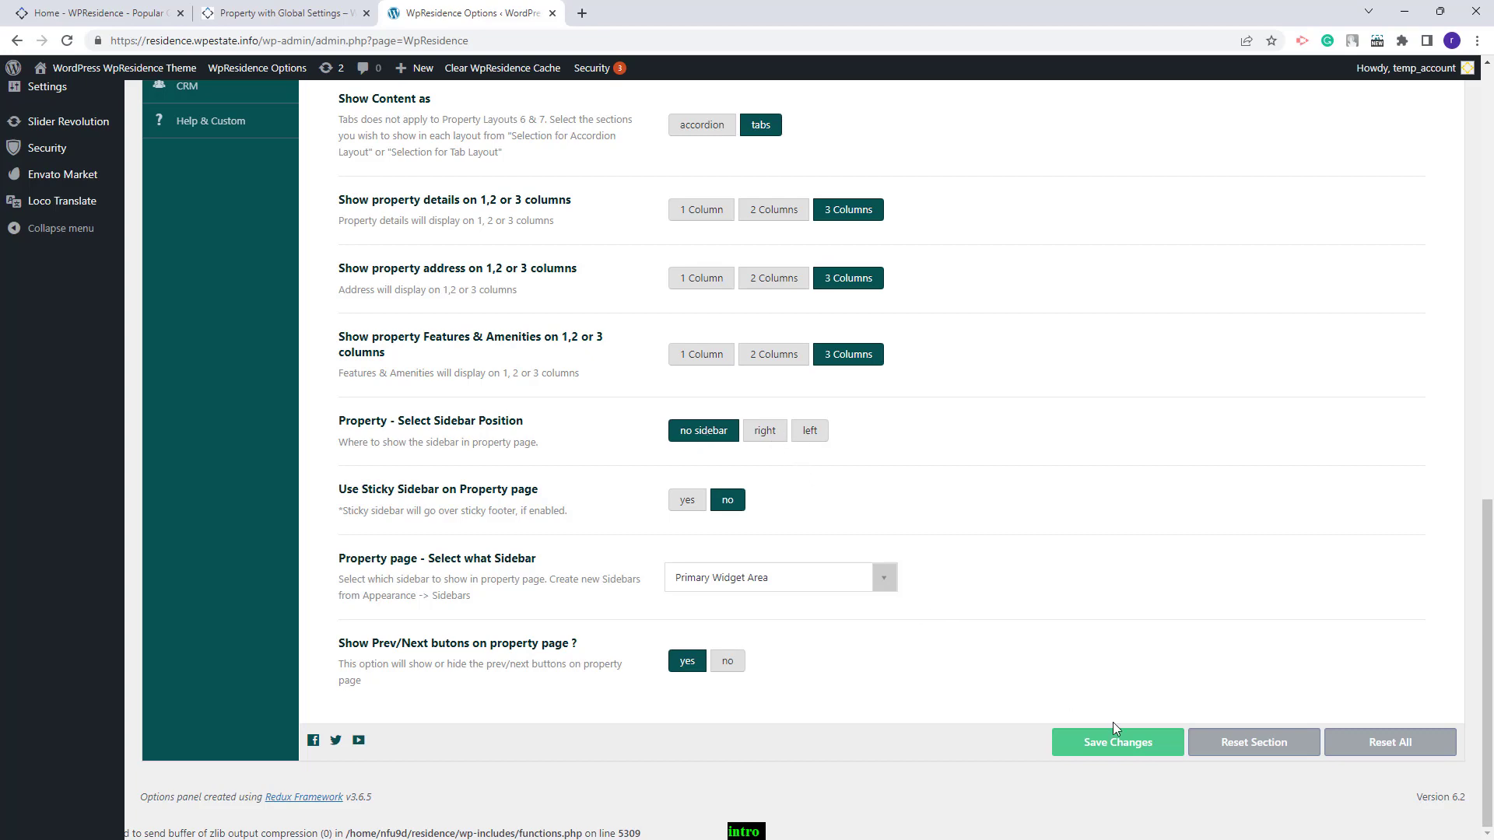
pyautogui.click(1095, 748)
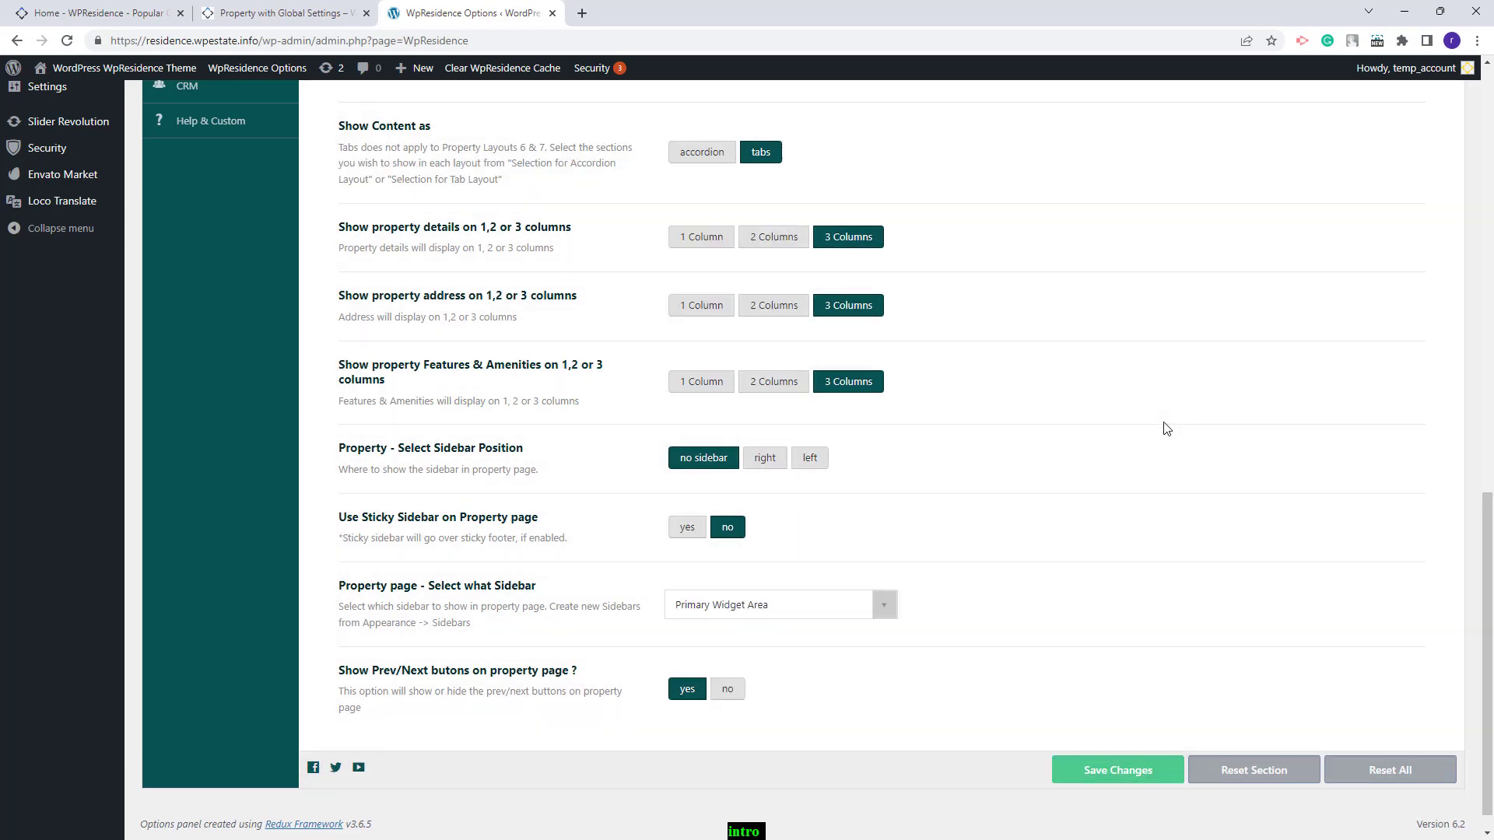
pyautogui.click(280, 12)
pyautogui.scroll(-5, 1099, 403)
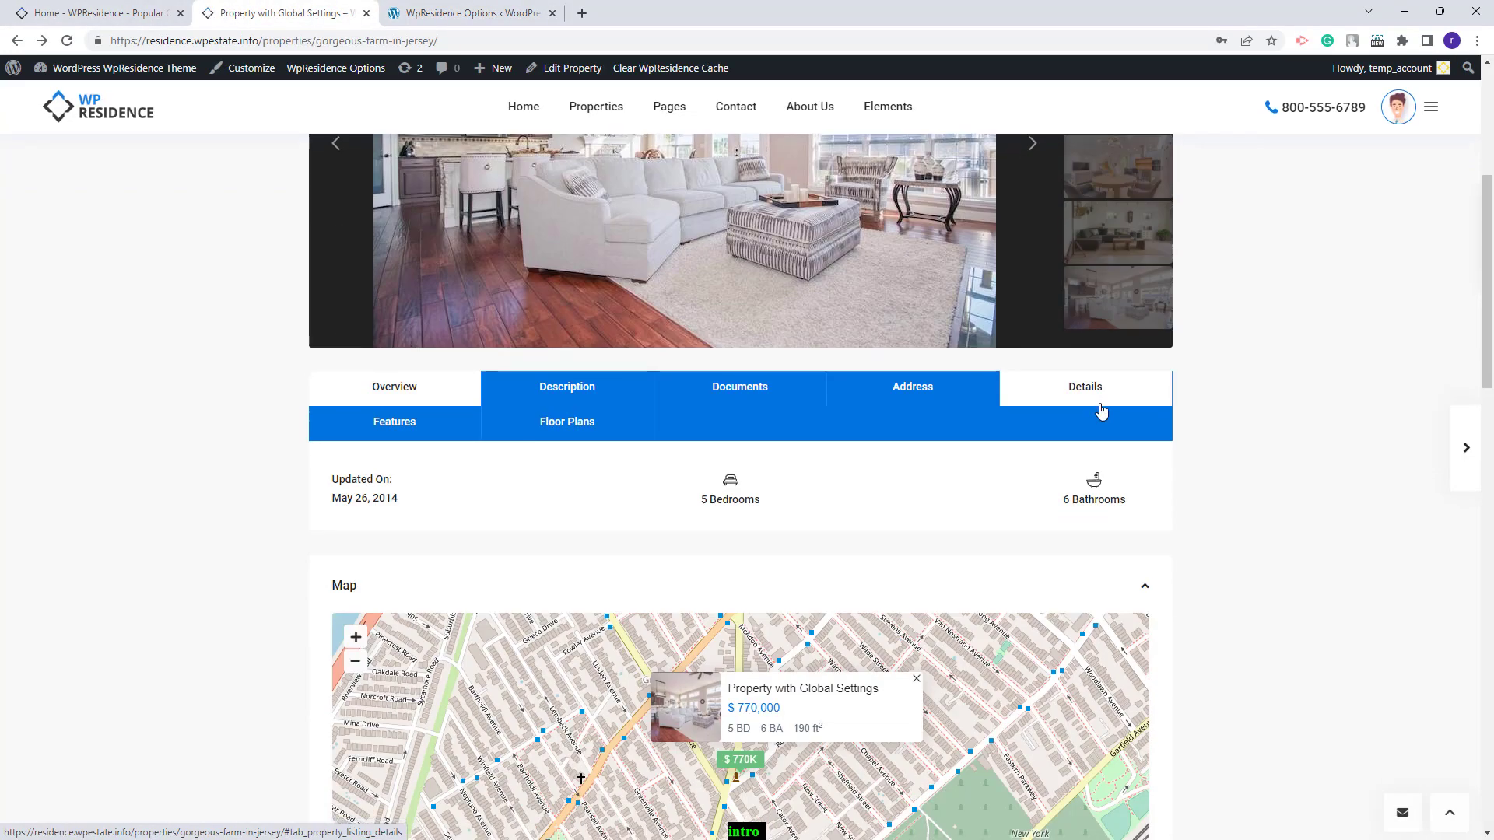
# Step: Review the full-width property page down to the Contact Me form, then return to the settings
pyautogui.scroll(-12, 1099, 410)
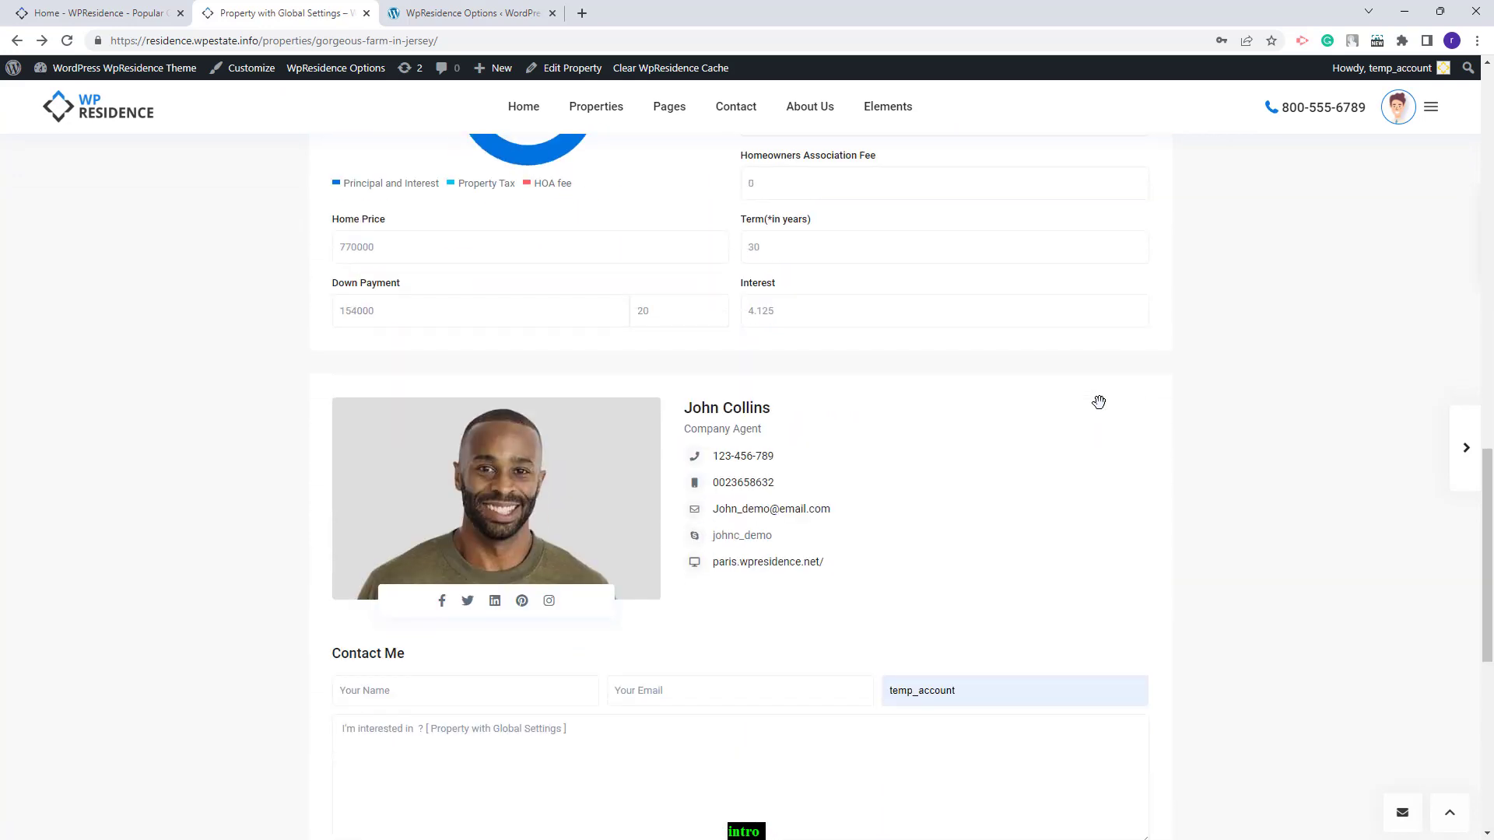
pyautogui.click(467, 13)
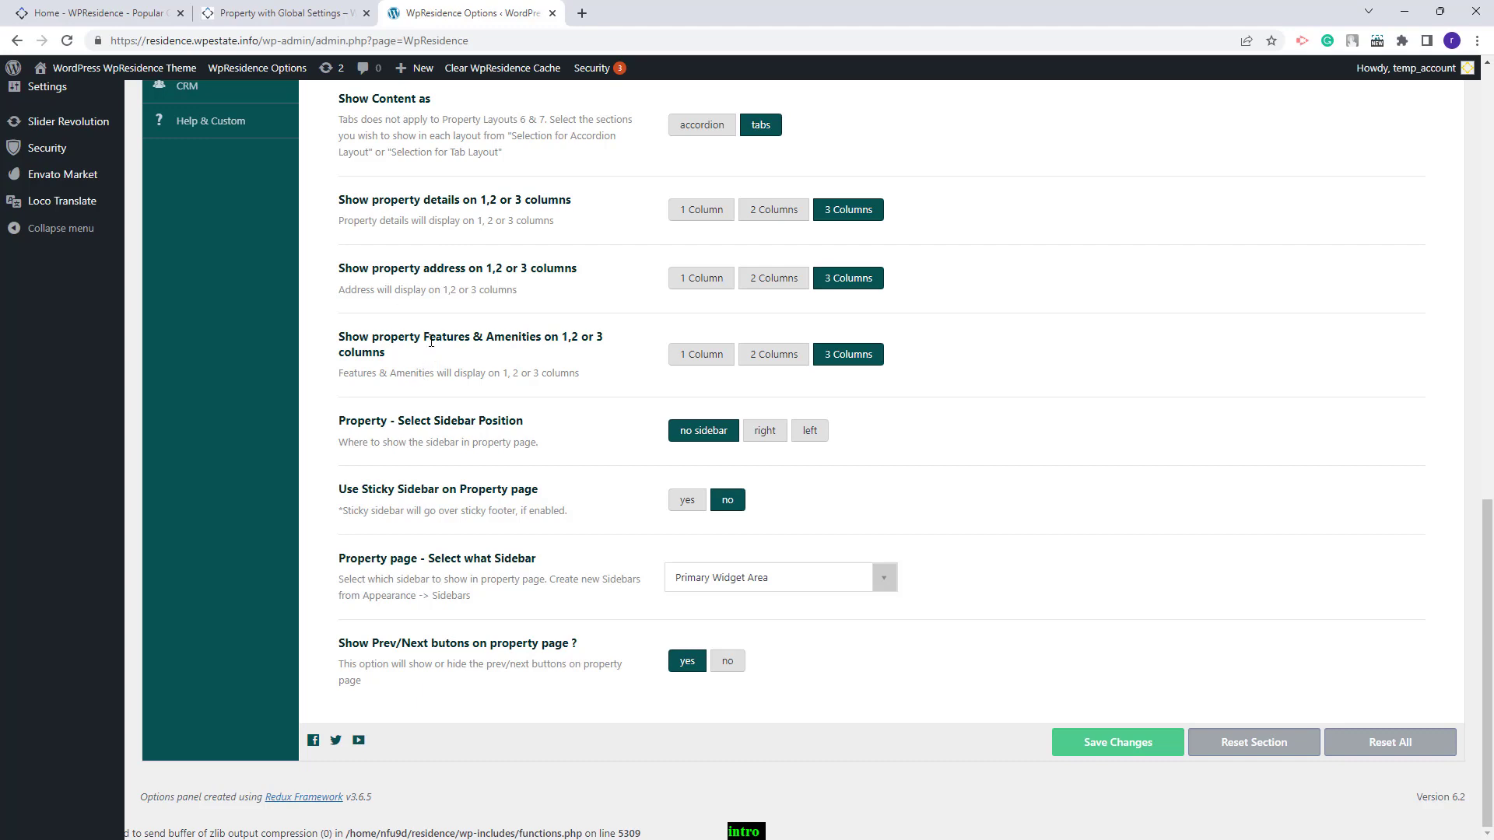
# Step: Scroll to the top of Property Page Design to review the page layout options
pyautogui.scroll(15, 717, 410)
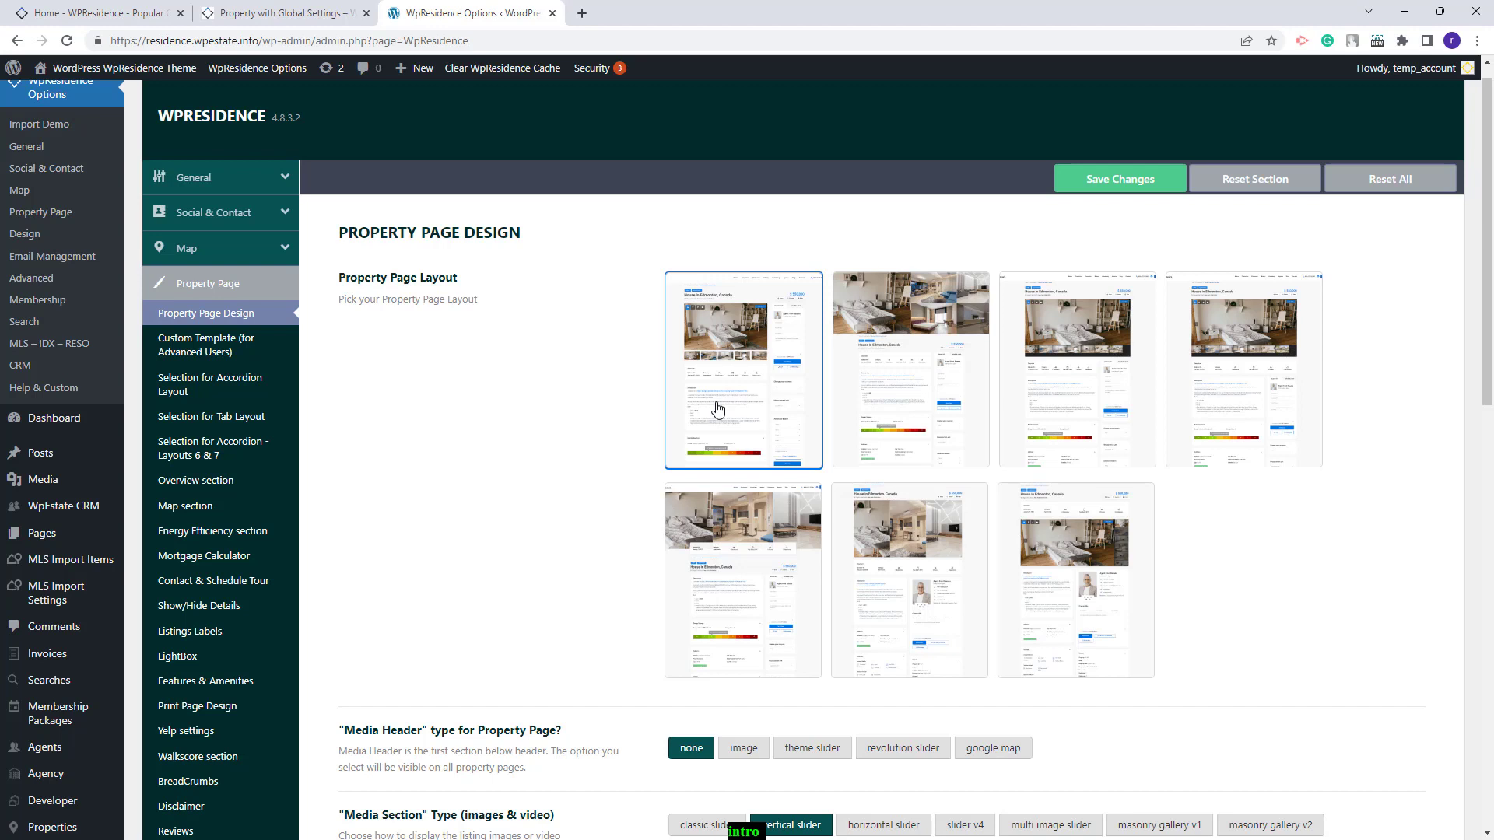
pyautogui.hotkey('ctrl', '1')
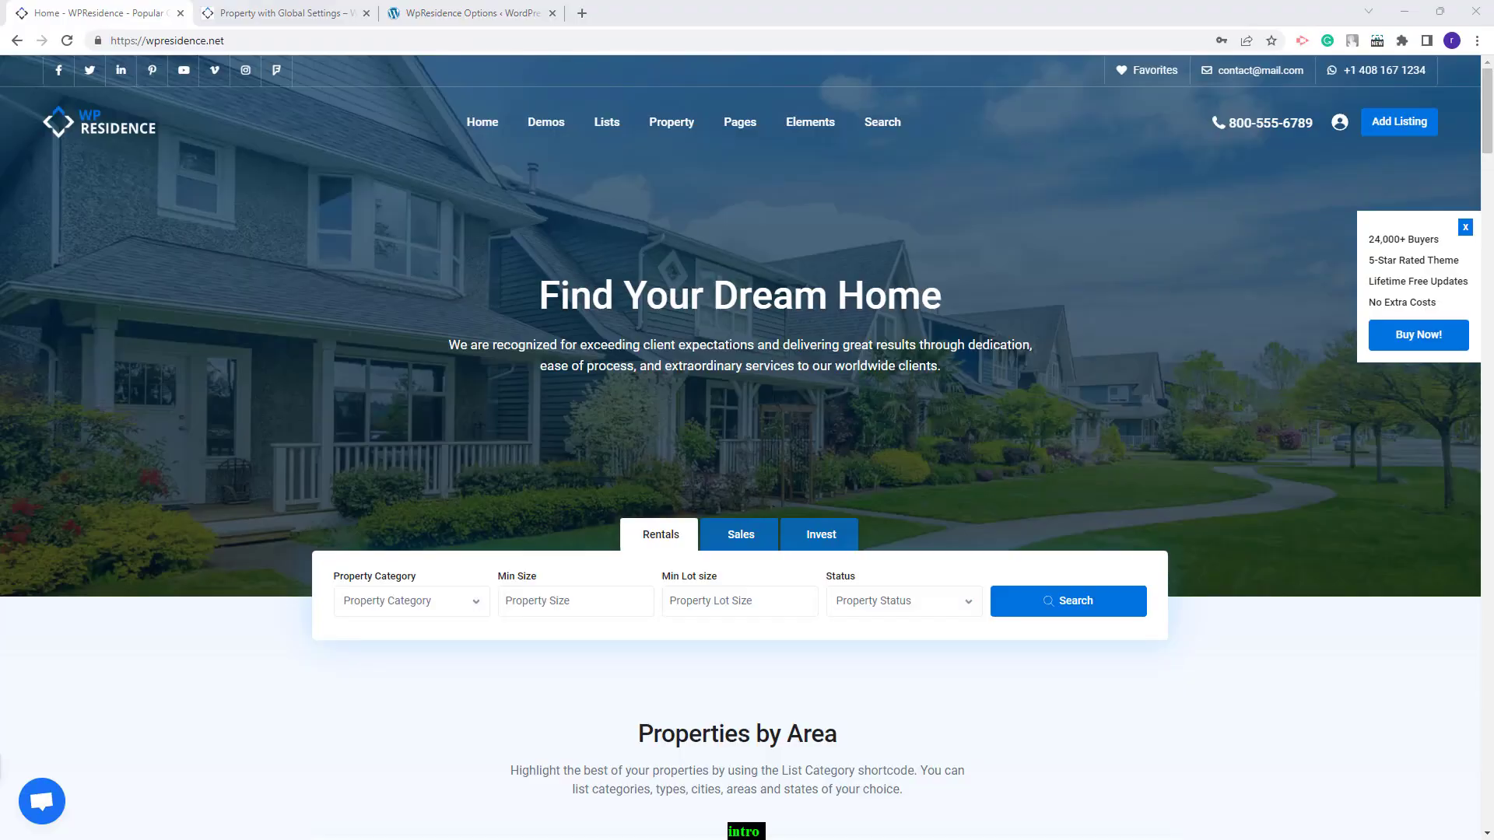